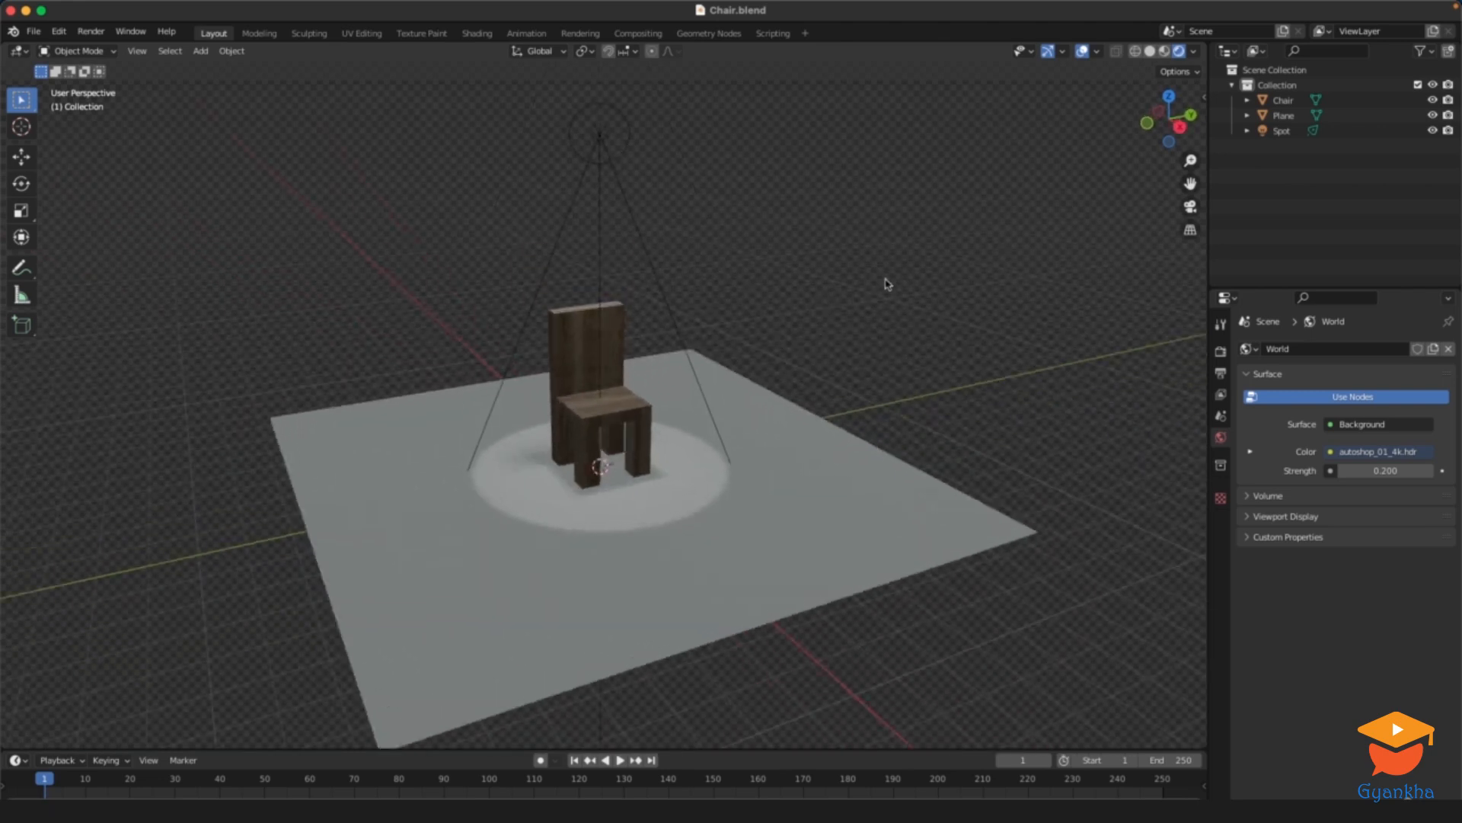
Add a camera to the chair scene at the world origin
key(shift+a)
mouse_move(884, 284)
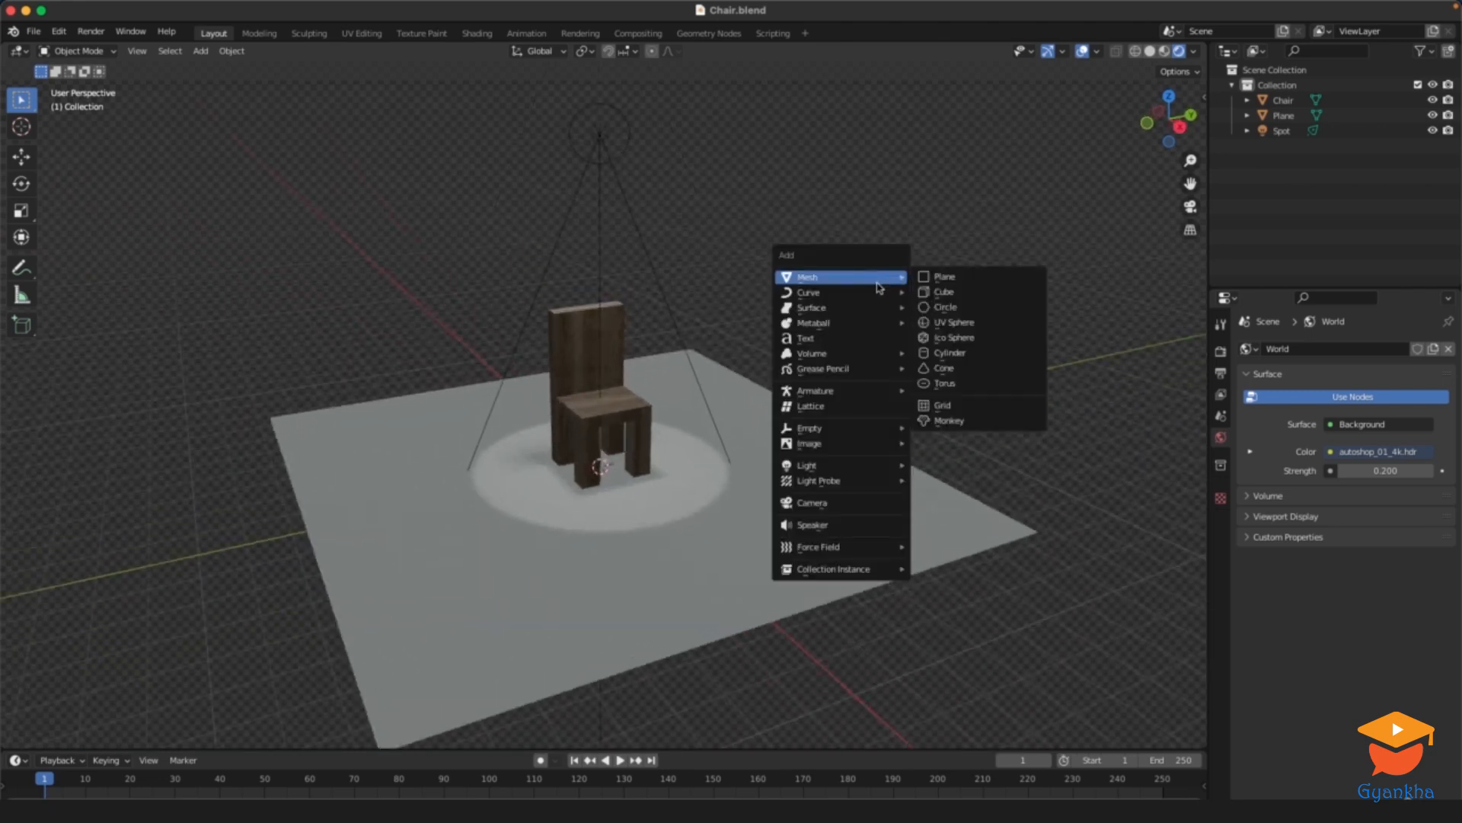
click(823, 504)
middle_drag(830, 468, 729, 448)
scroll(729, 448, up, 2)
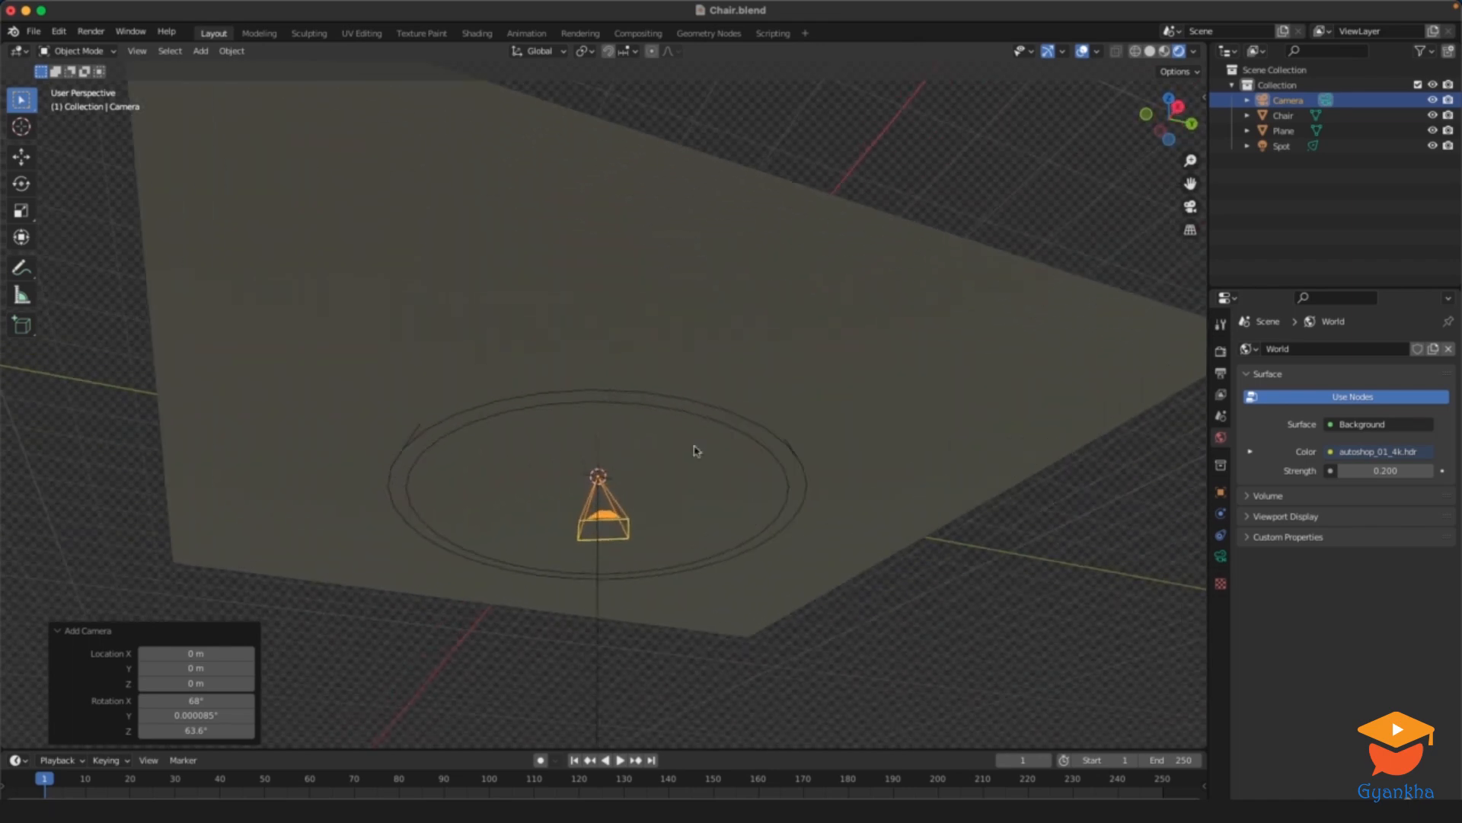
middle_drag(623, 501, 683, 555)
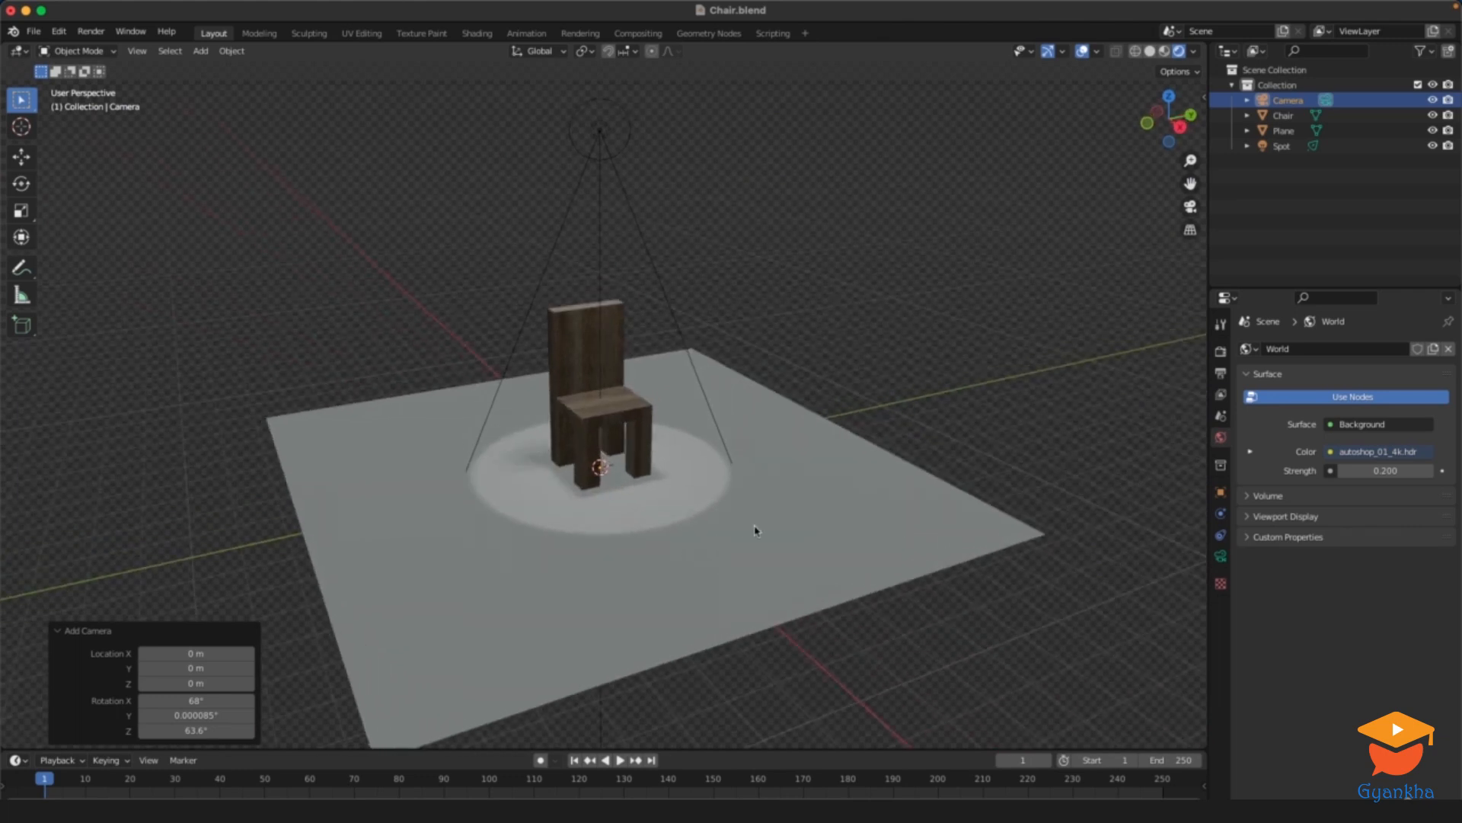
Move the camera about 6.6 m along the X axis and raise it about 3.15 m along Z
middle_drag(787, 485, 829, 490)
key(g)
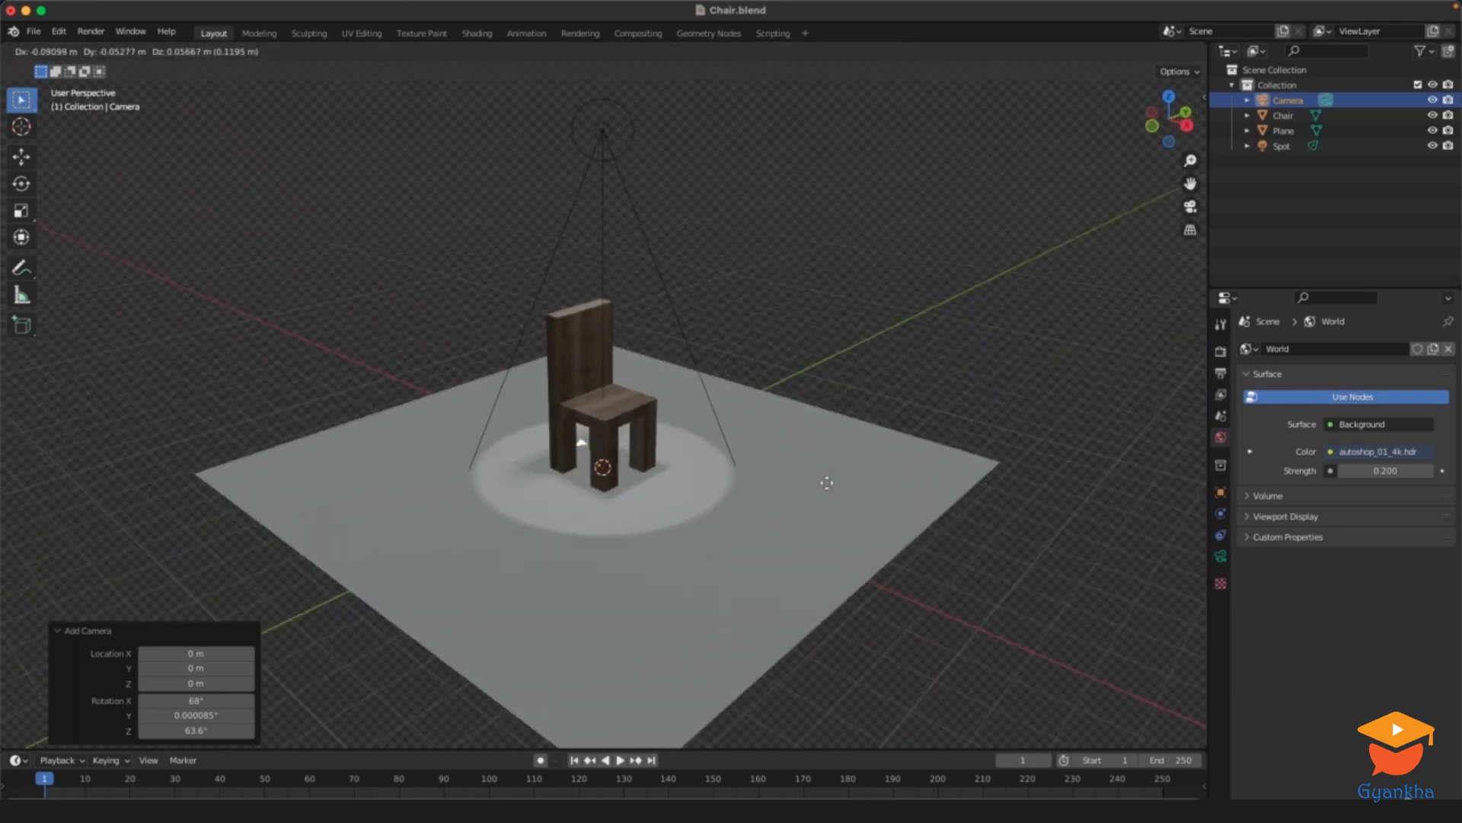
key(x)
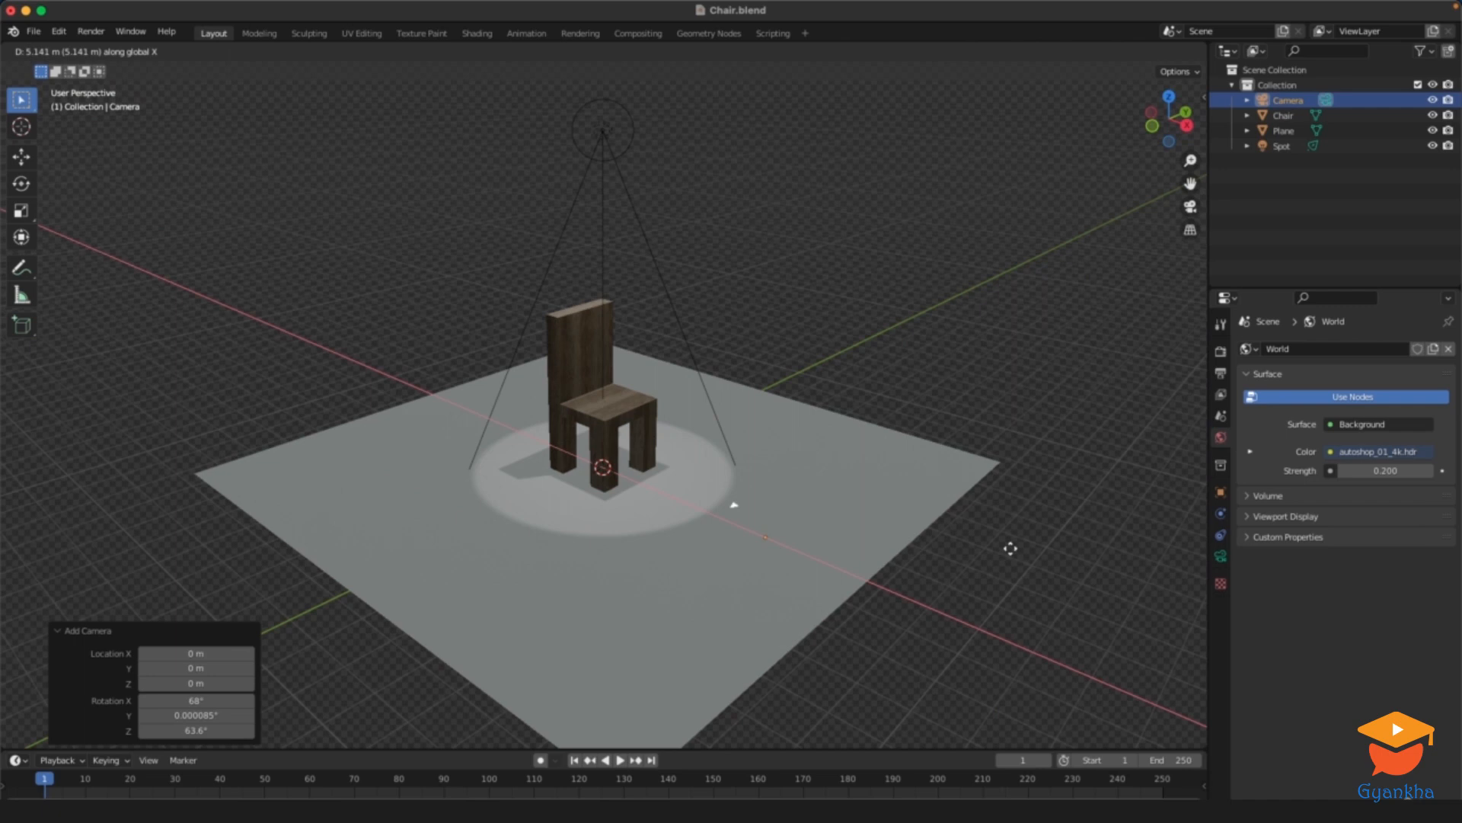
click(1047, 586)
key(g)
key(z)
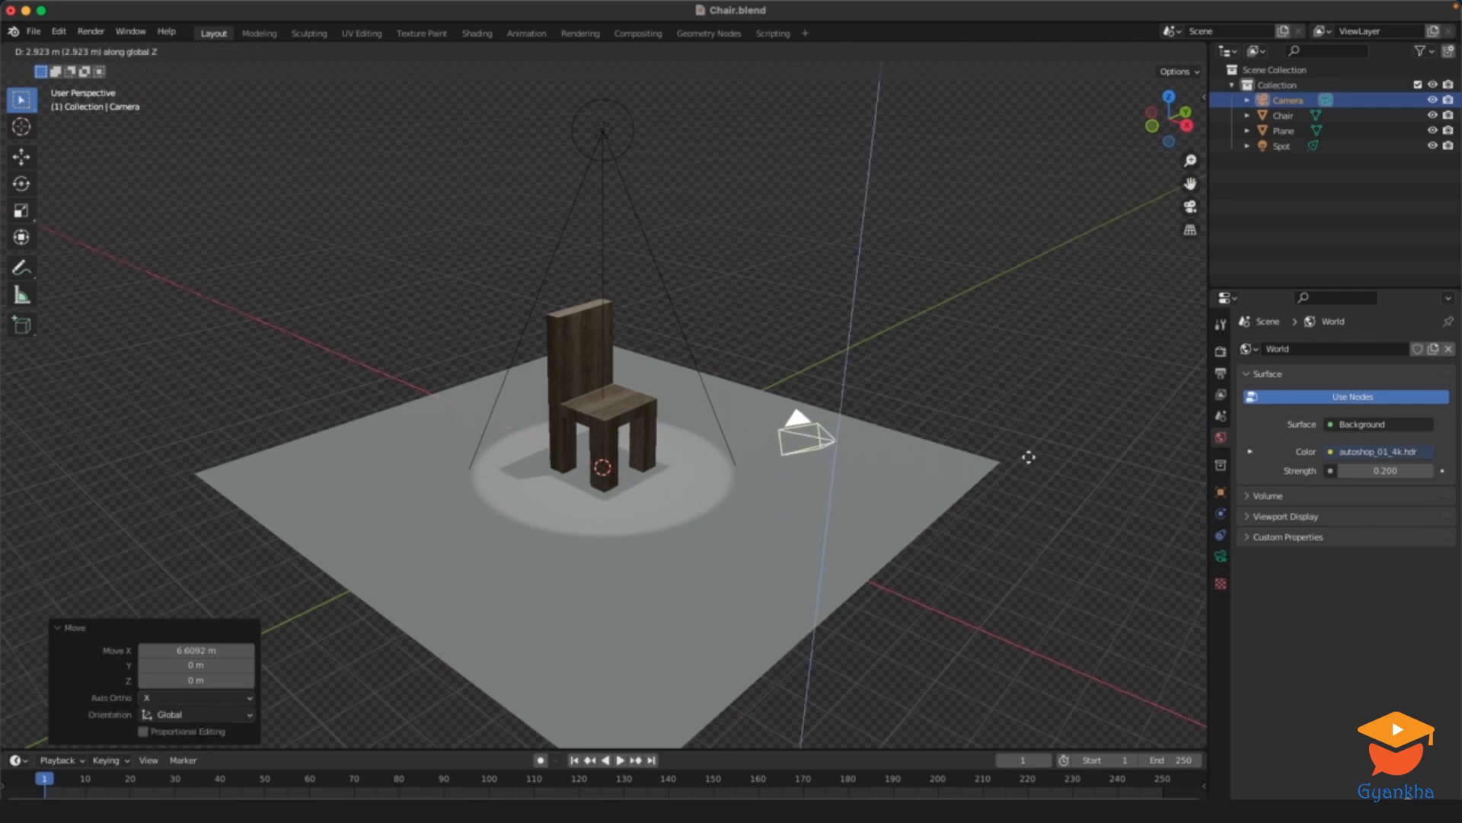
click(1028, 459)
Move the camera freely by about -0.82 m in X, -4.31 m in Y and 0.59 m in Z
middle_drag(1028, 458, 919, 491)
key(g)
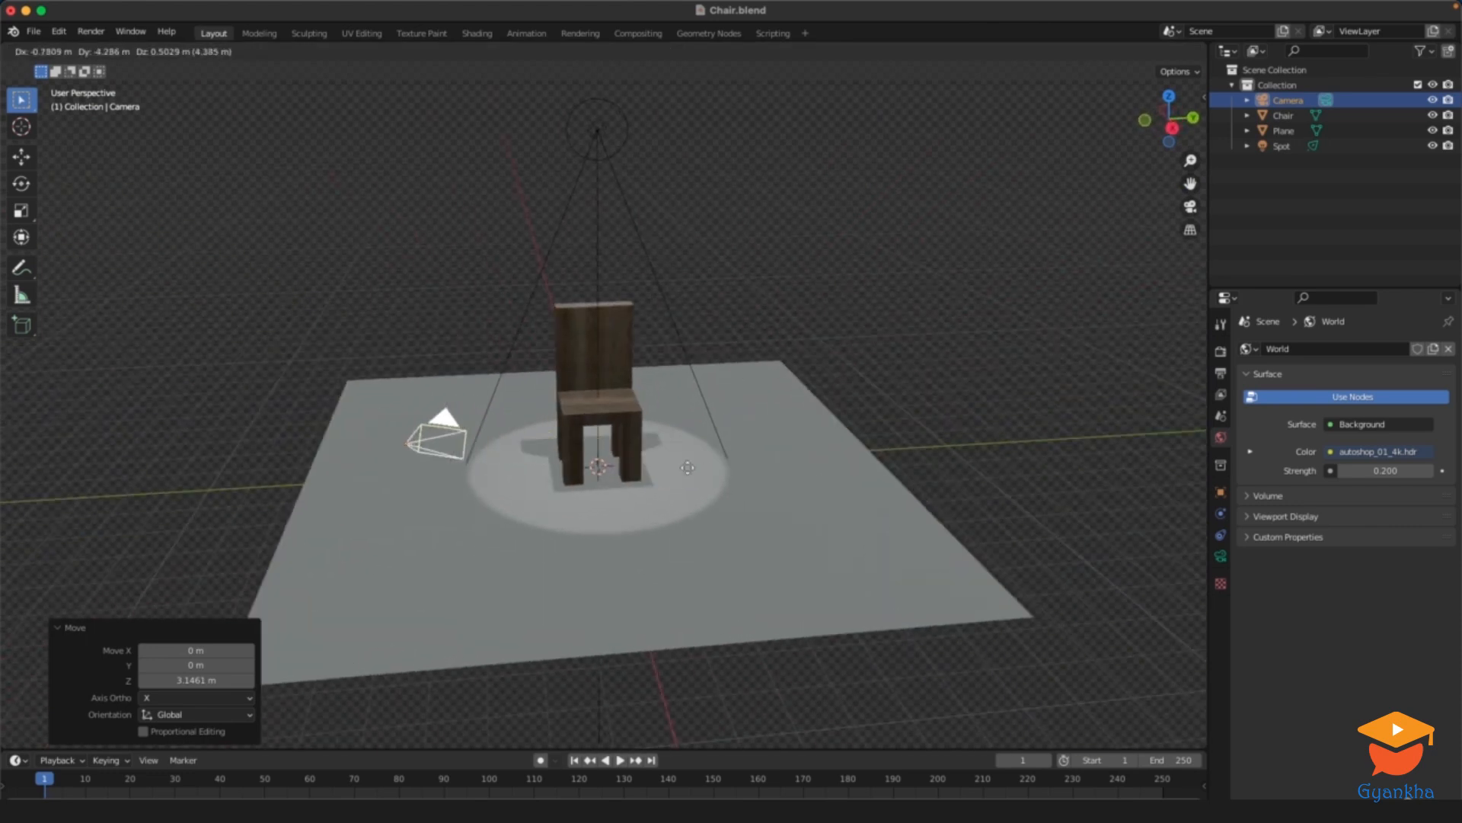
click(781, 476)
middle_drag(780, 476, 835, 345)
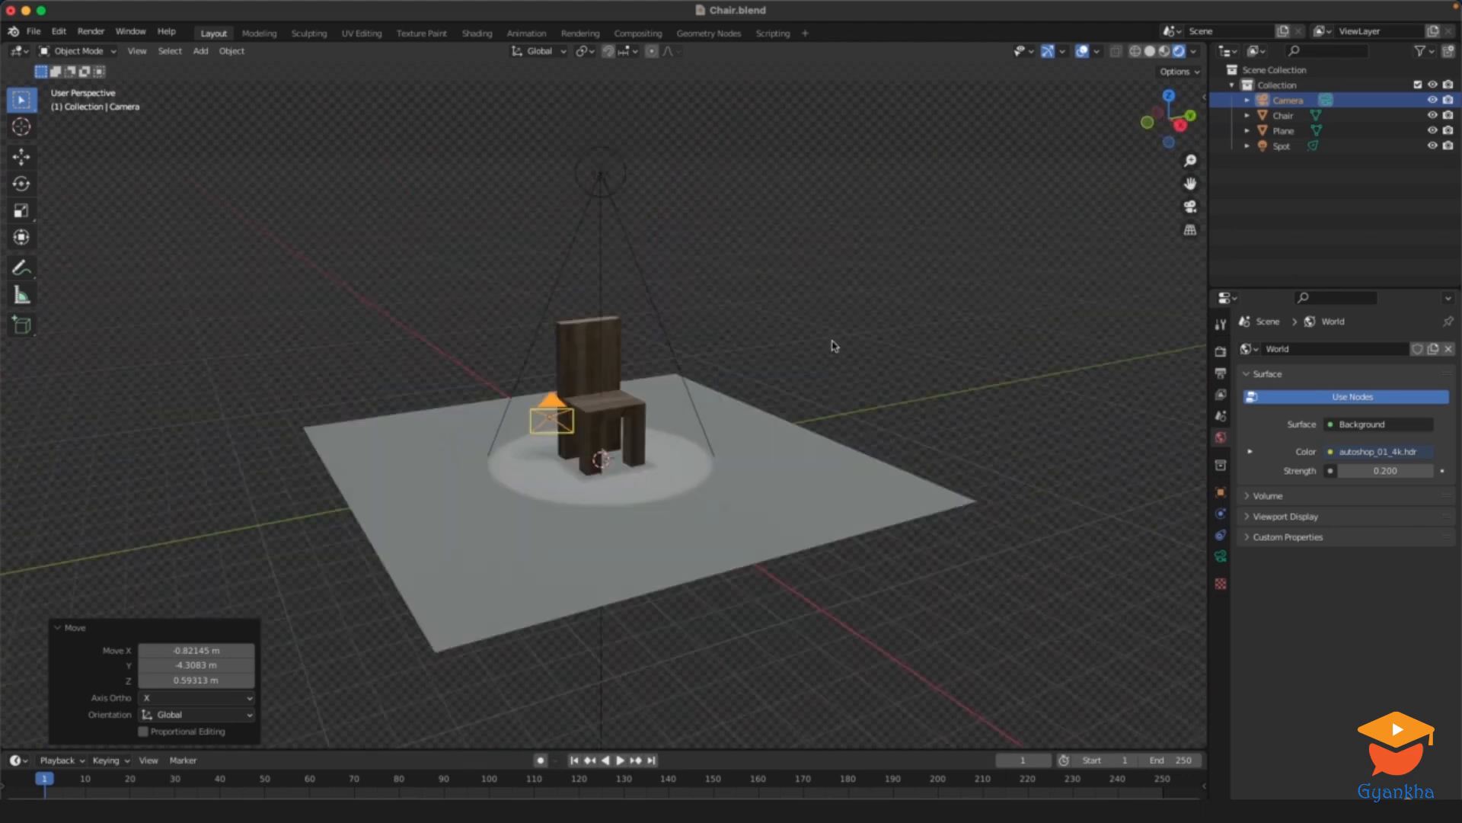
Look through the camera and examine how the chair sits in its frame
click(1190, 207)
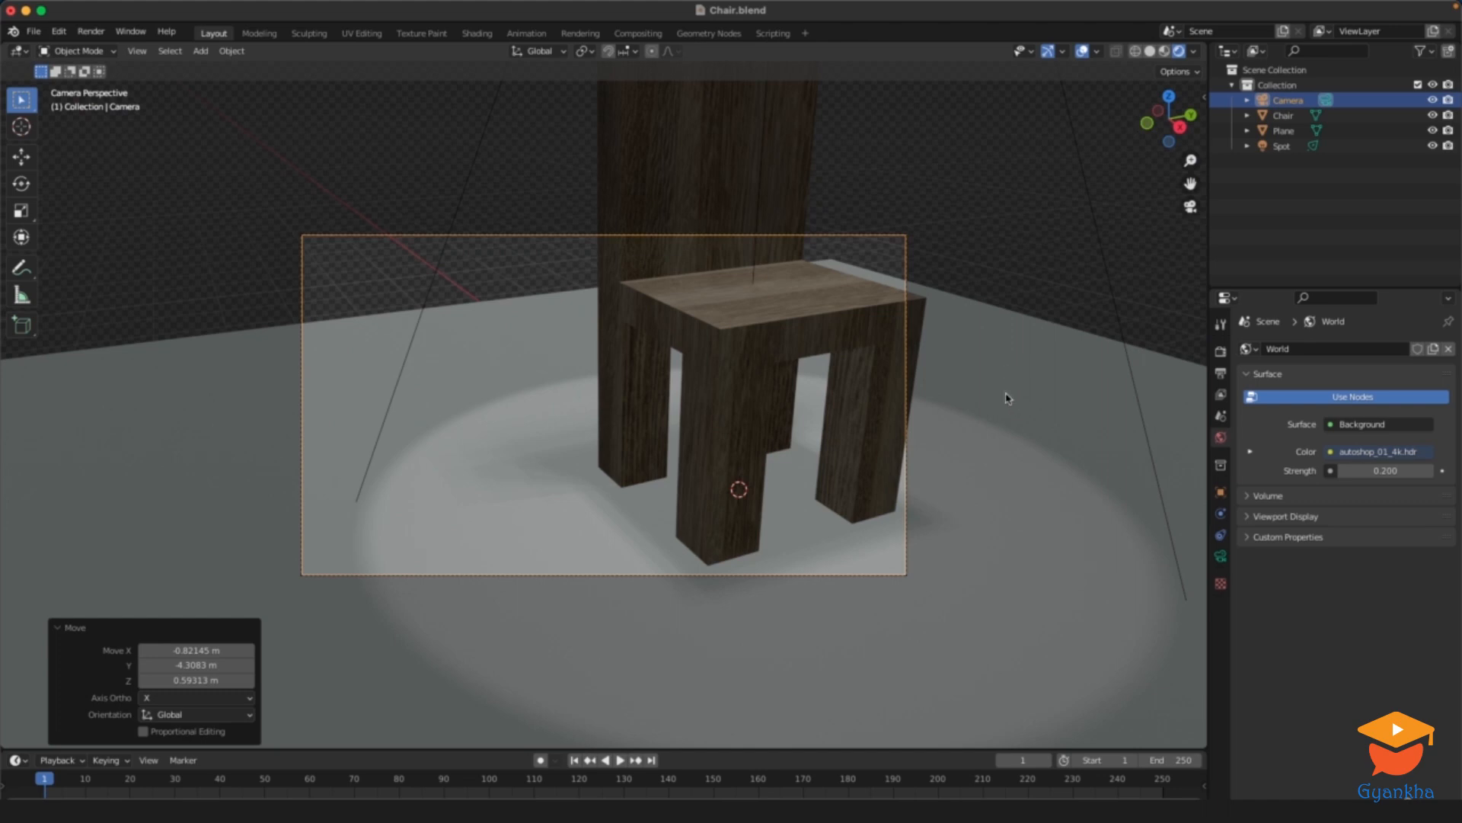
scroll(1005, 390, up, 3)
scroll(1023, 385, down, 1)
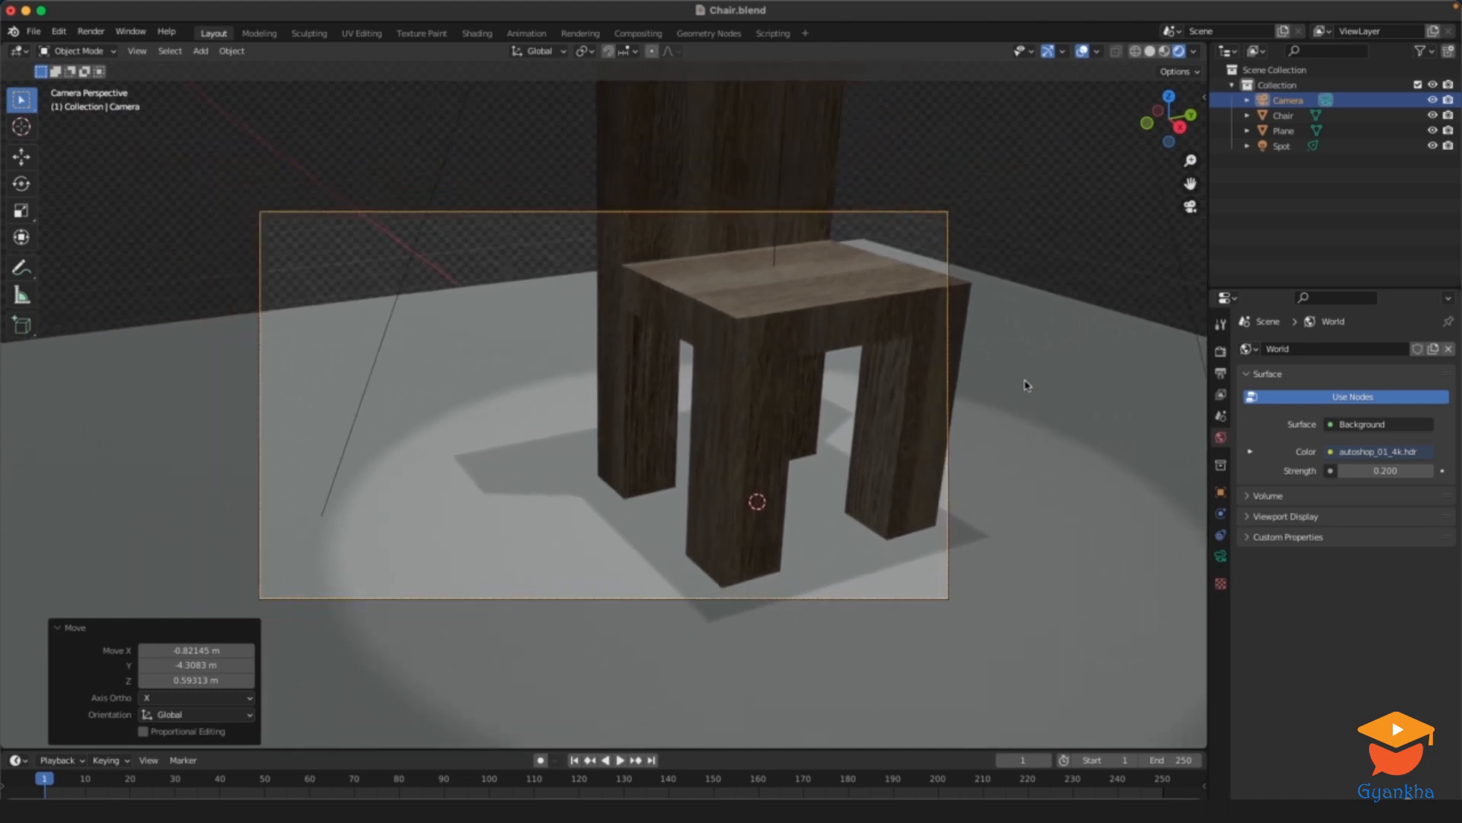
scroll(1026, 385, up, 2)
scroll(1012, 366, down, 1)
scroll(1018, 368, up, 1)
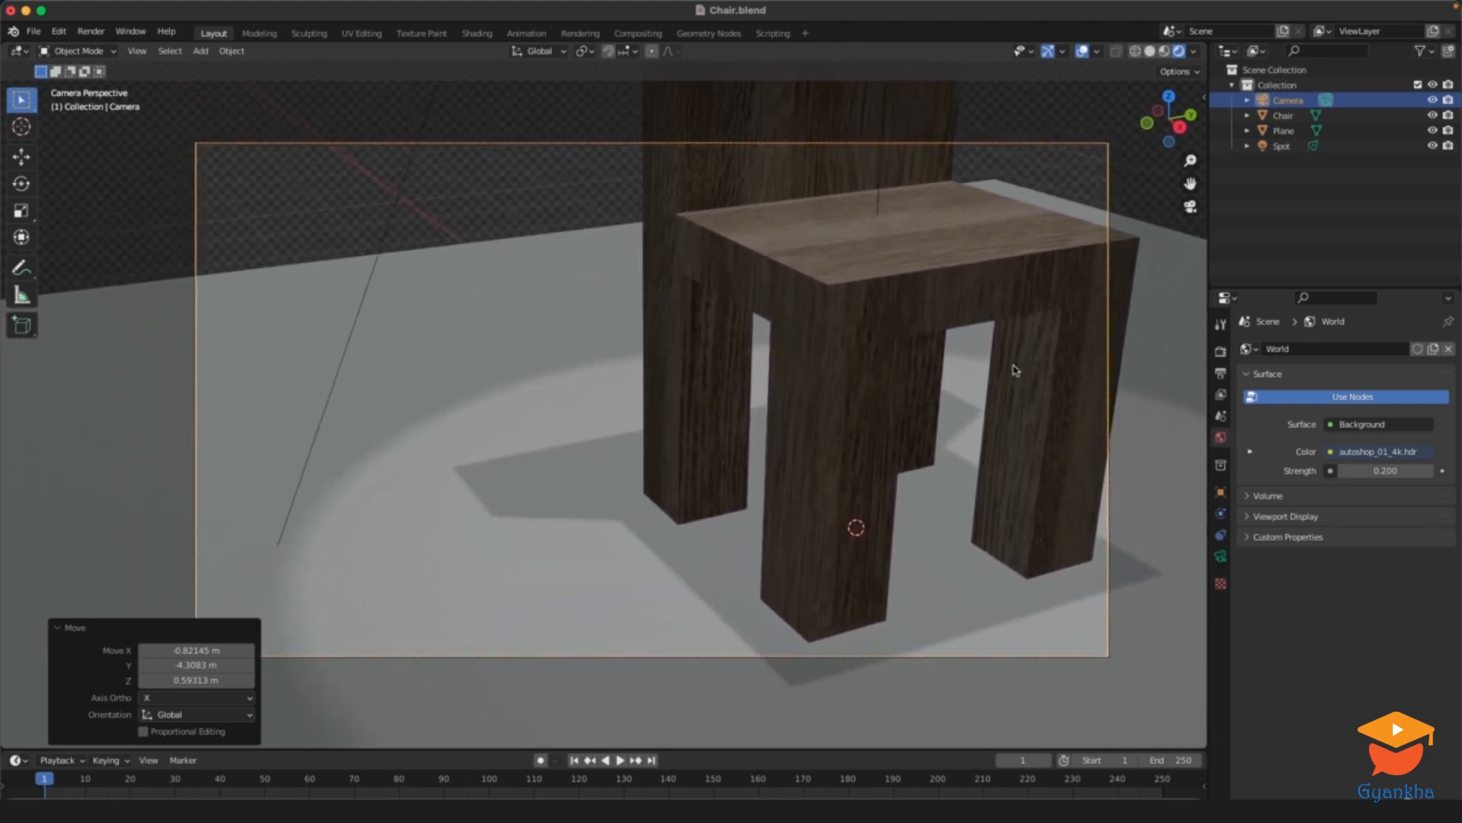
scroll(983, 354, up, 1)
scroll(1021, 350, down, 1)
scroll(982, 391, up, 2)
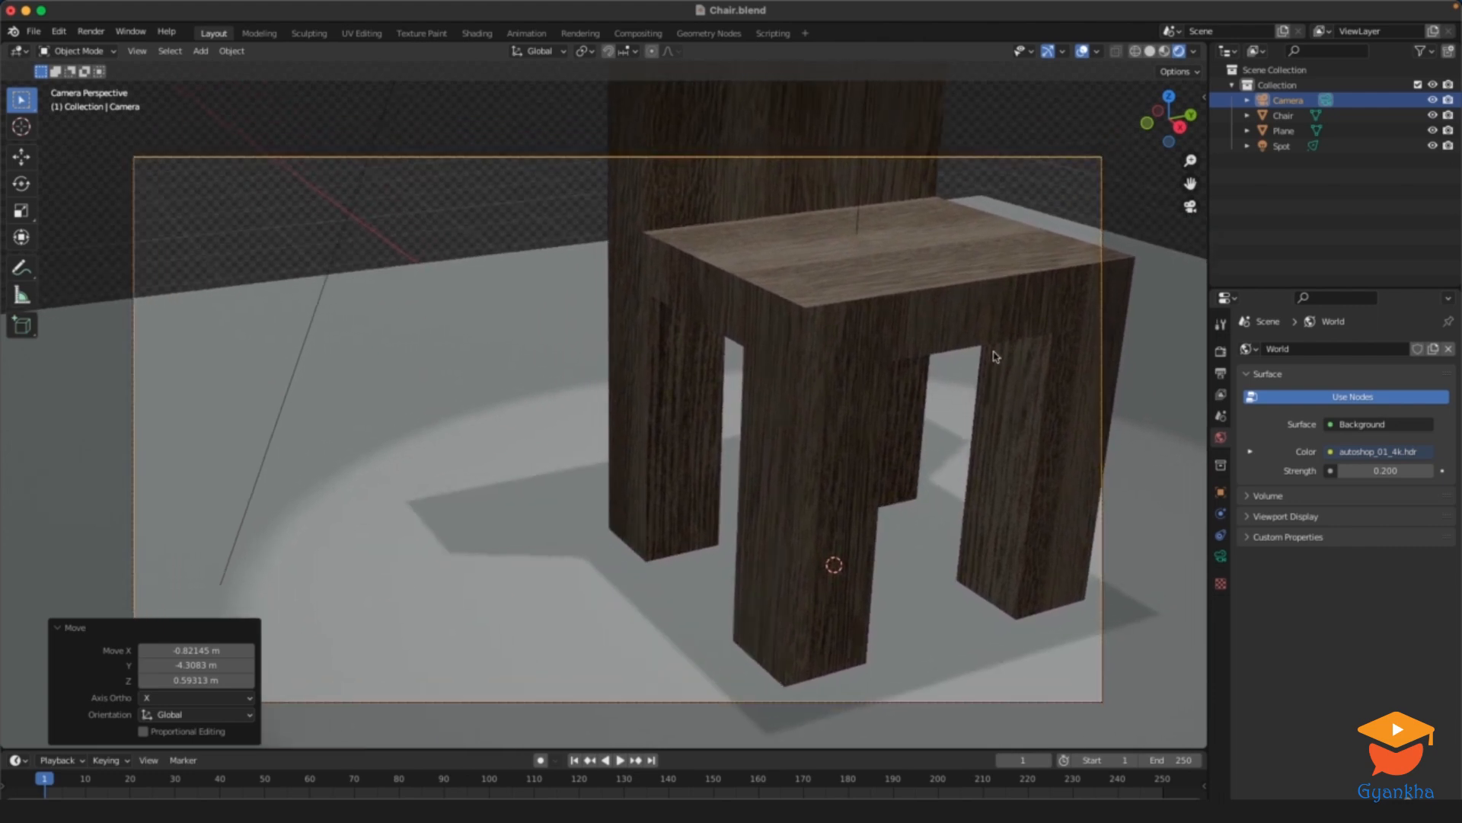
scroll(990, 358, up, 1)
scroll(977, 362, down, 2)
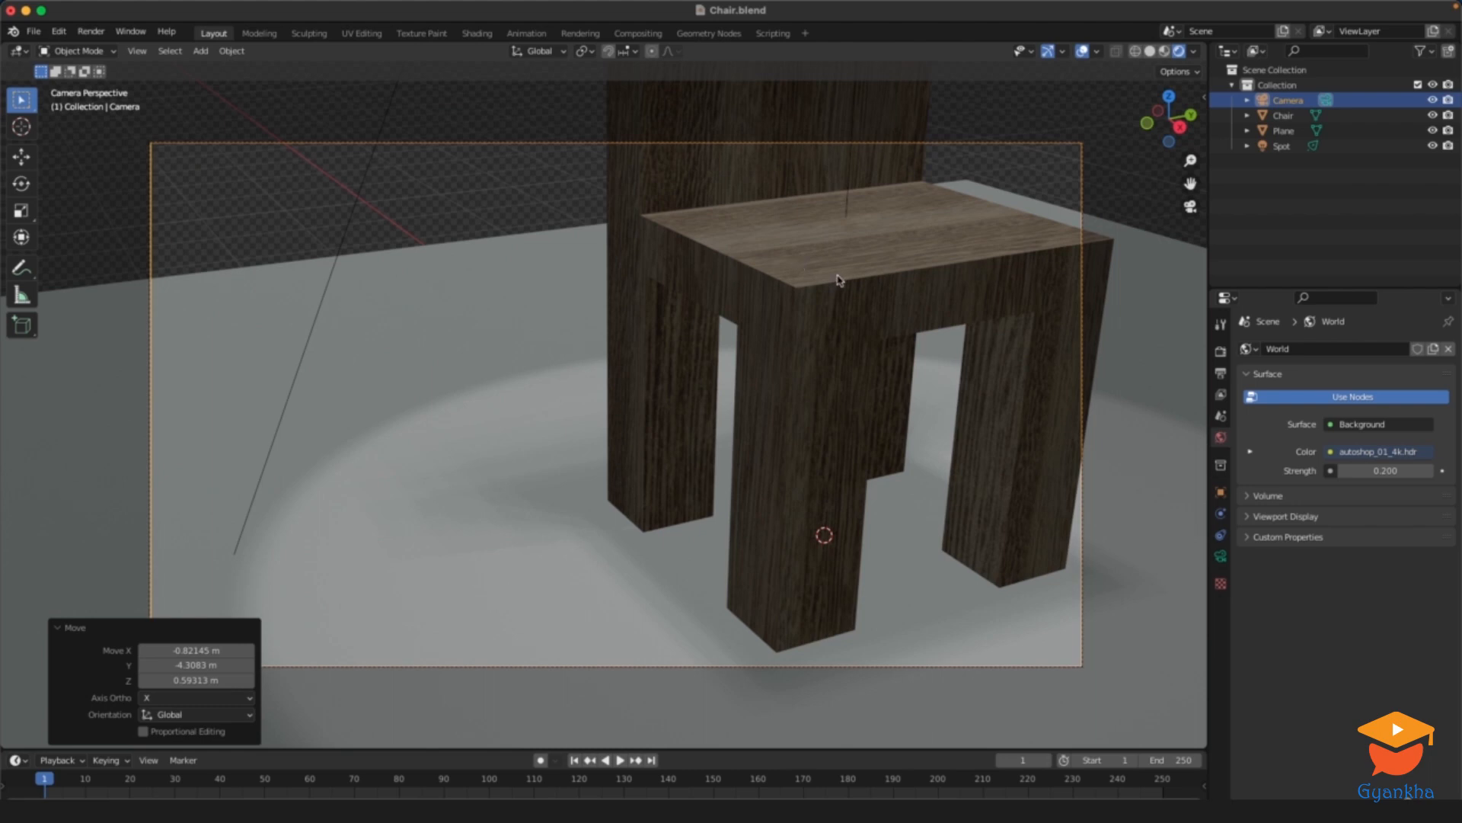
Show the viewport's view settings and lock the camera to the view
key(n)
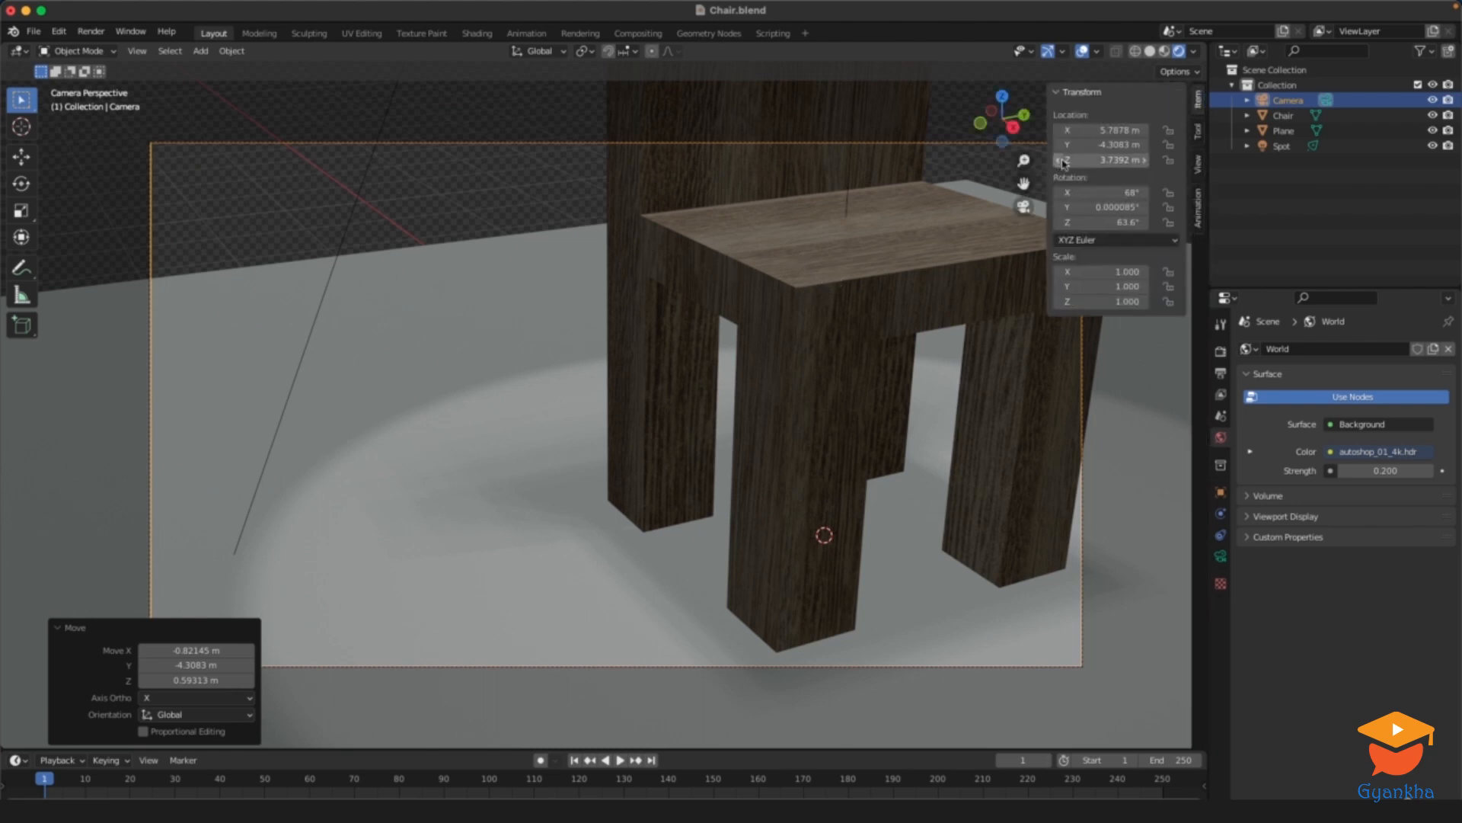
click(1200, 164)
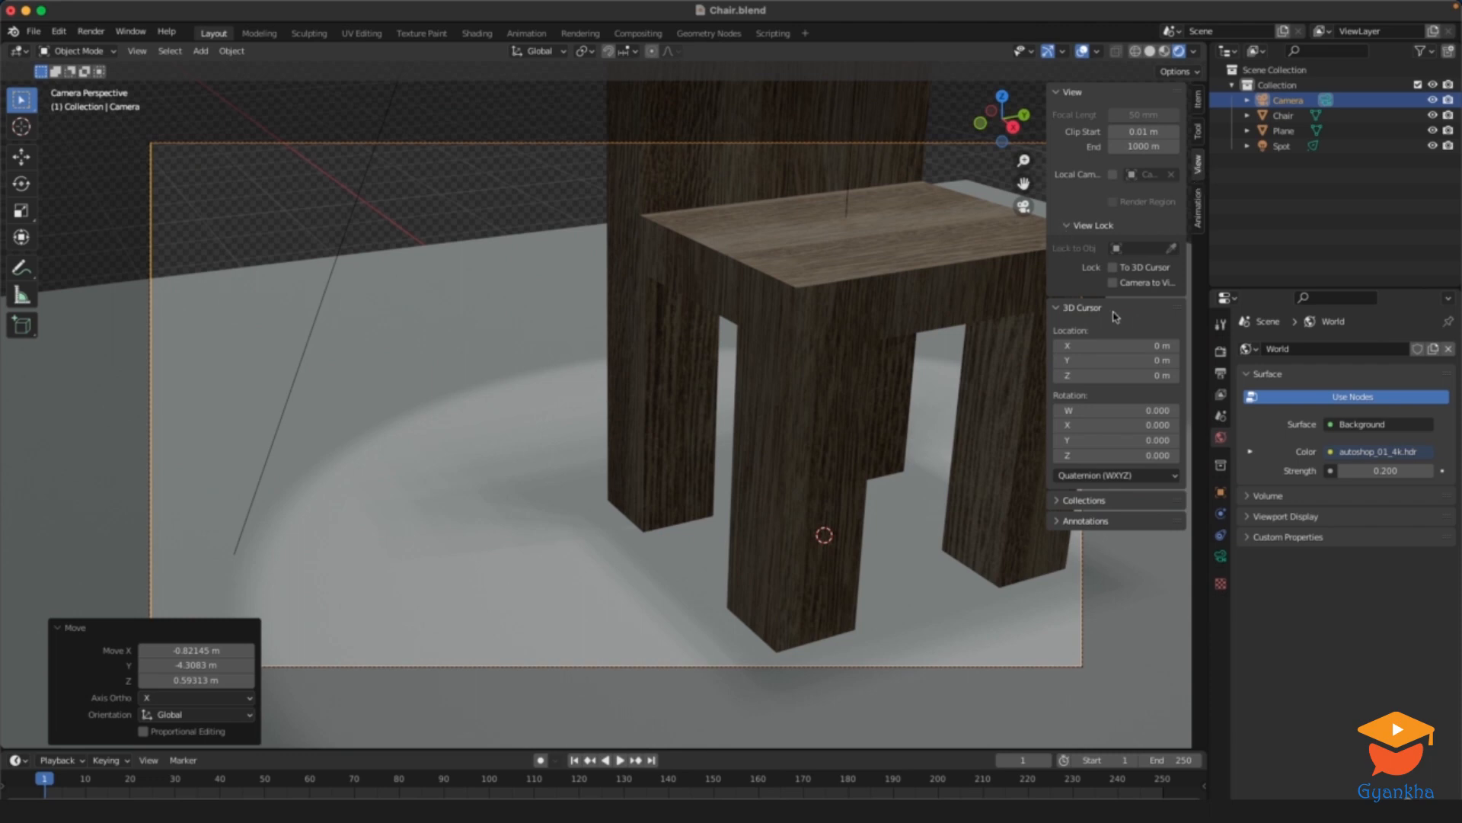
drag(1045, 279, 1006, 280)
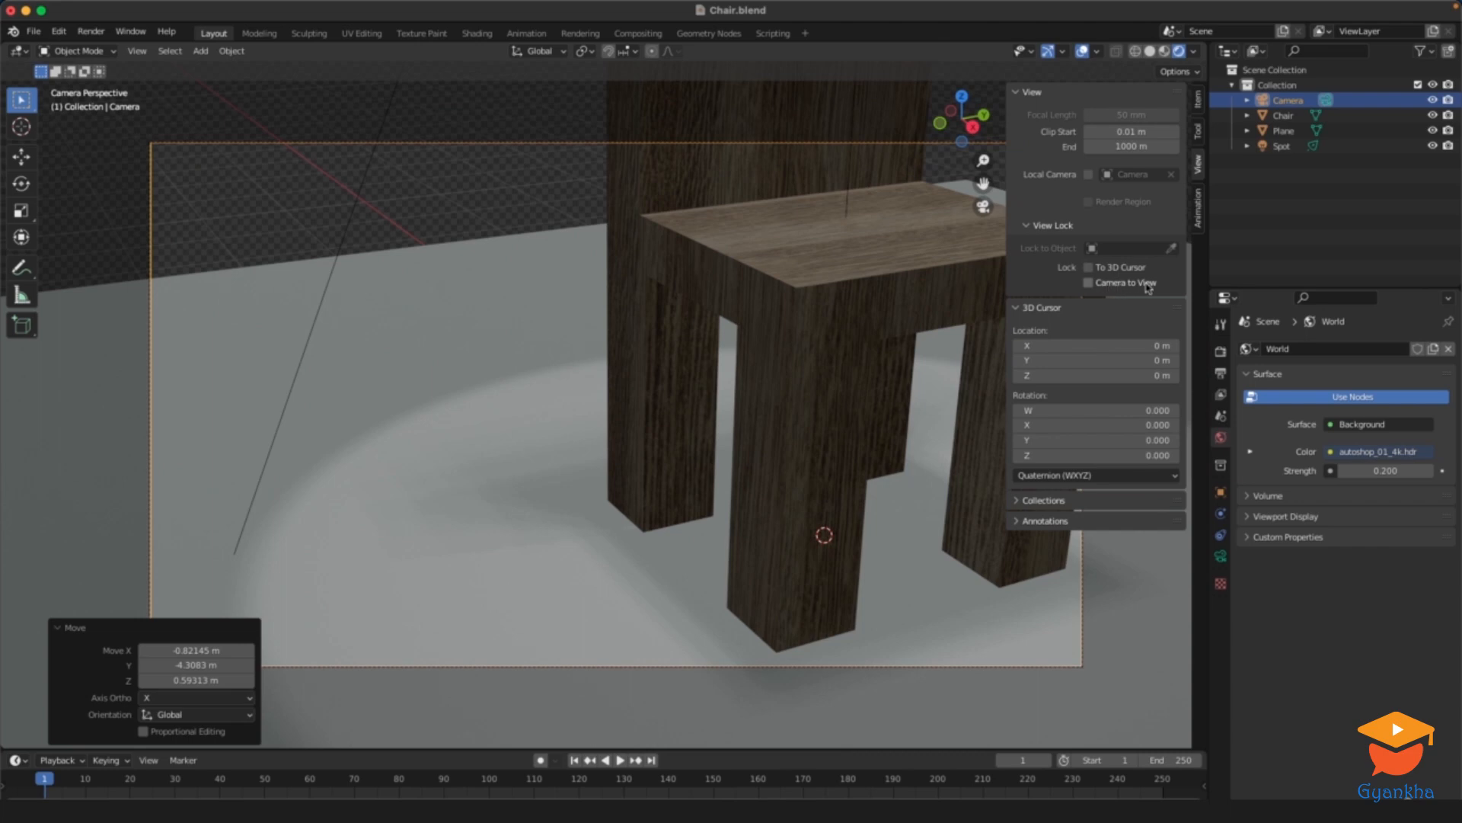
click(1089, 283)
Reframe the shot through the locked camera so the whole chair is seen from a three-quarter front angle
scroll(700, 351, down, 3)
shift+middle_drag(688, 374, 653, 353)
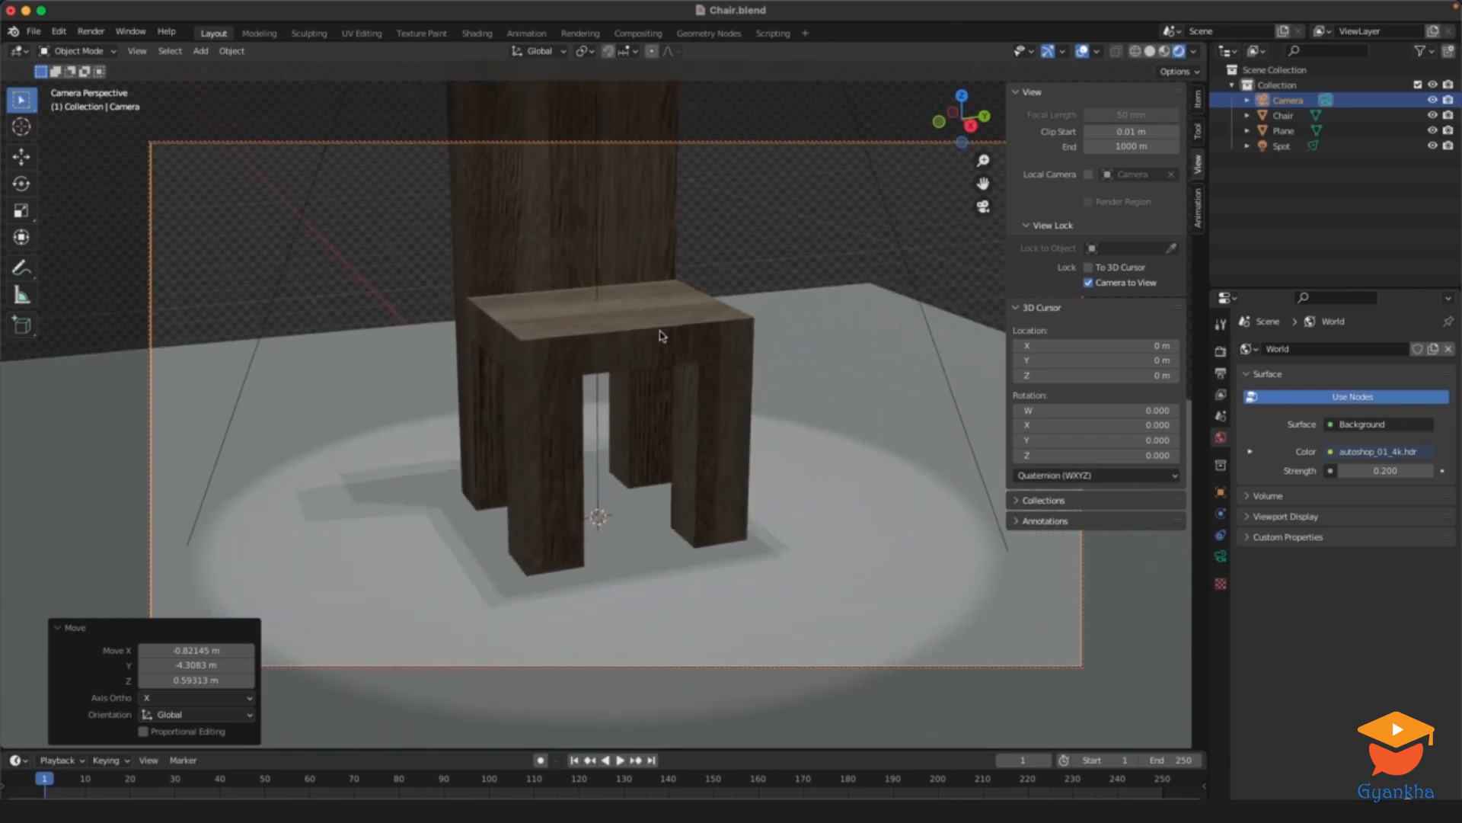
scroll(660, 335, down, 4)
scroll(666, 376, up, 3)
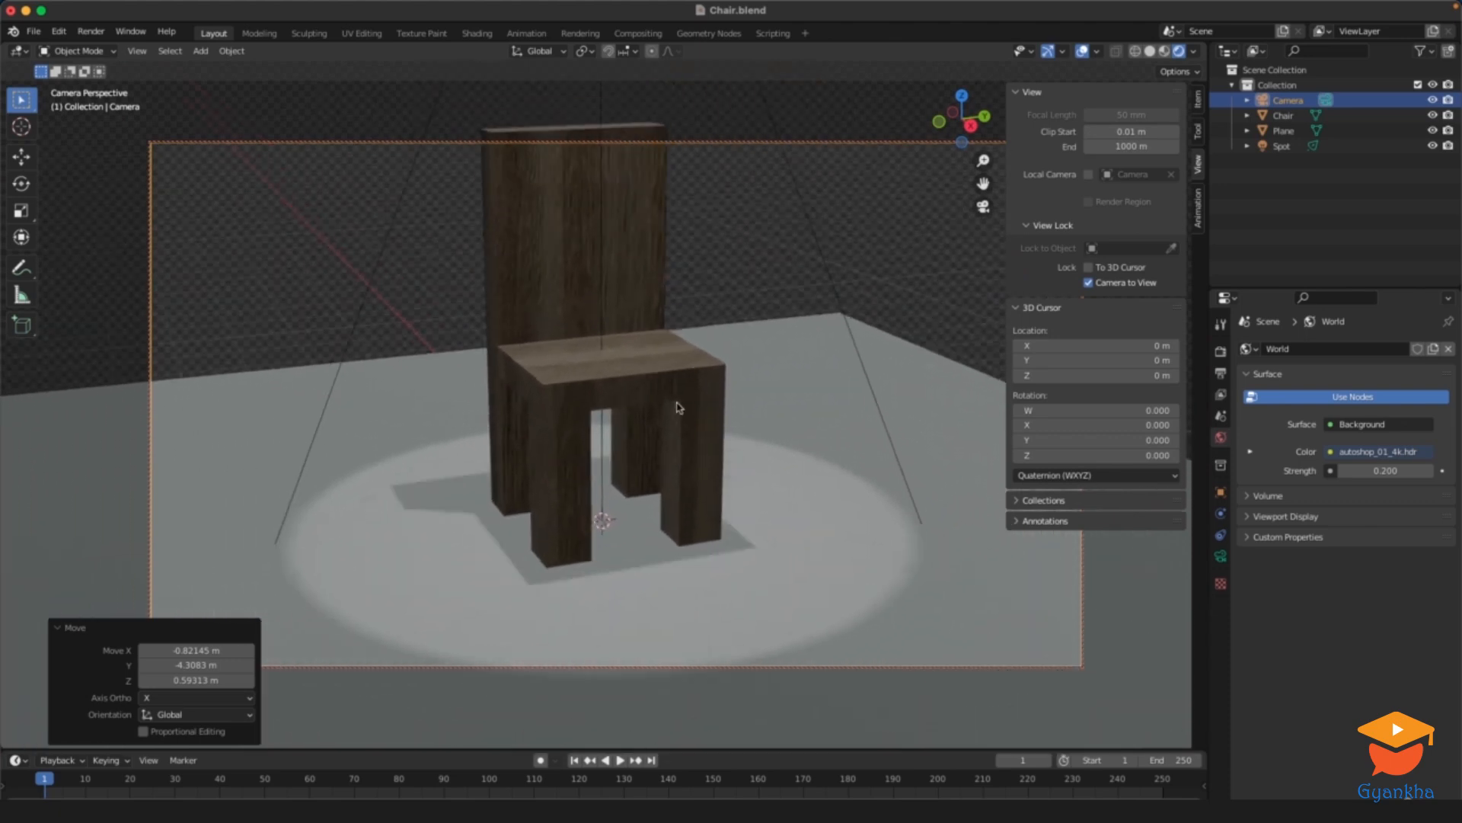
scroll(679, 407, down, 5)
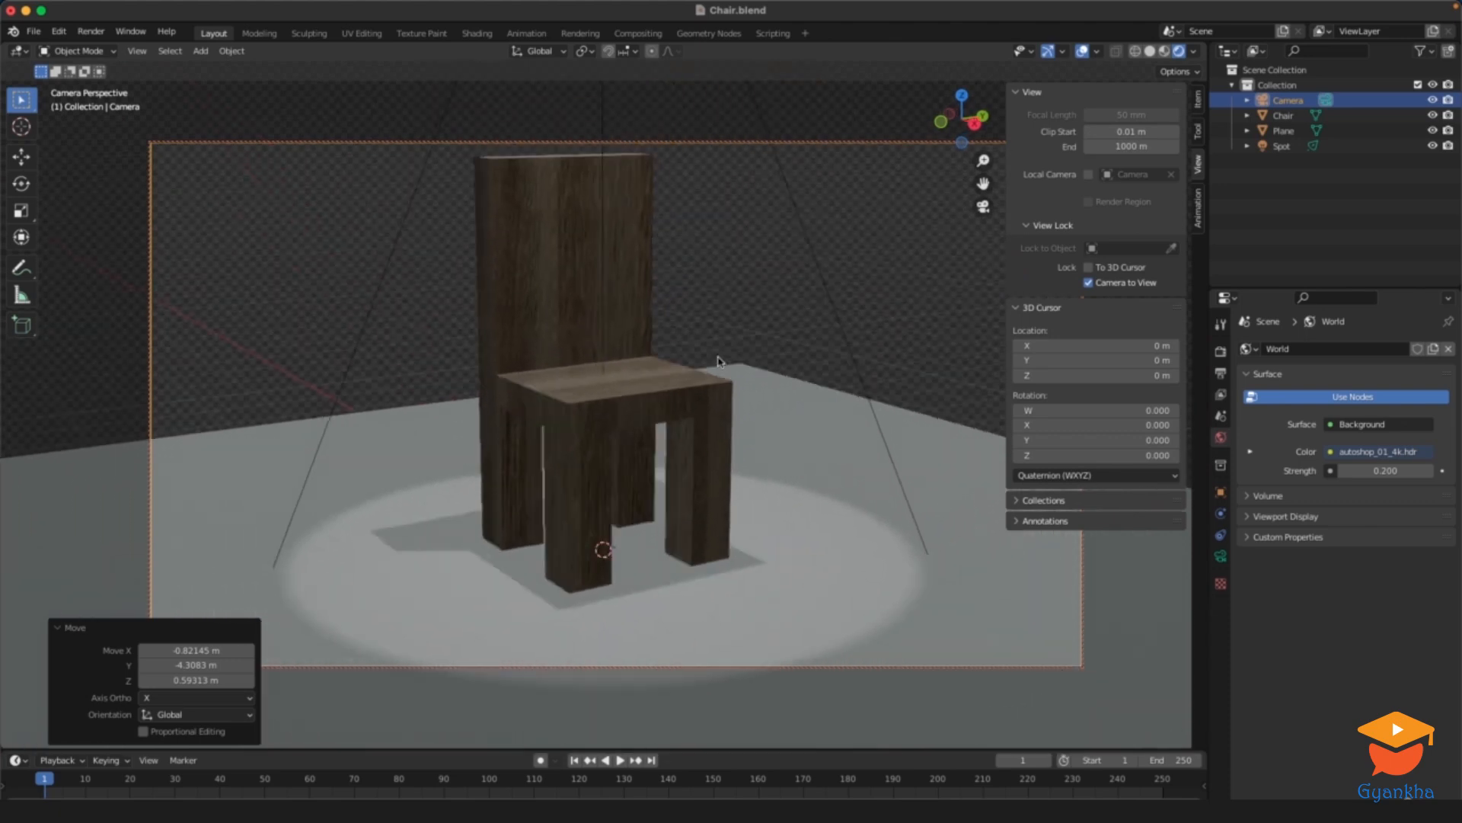
scroll(610, 373, up, 2)
scroll(625, 380, up, 5)
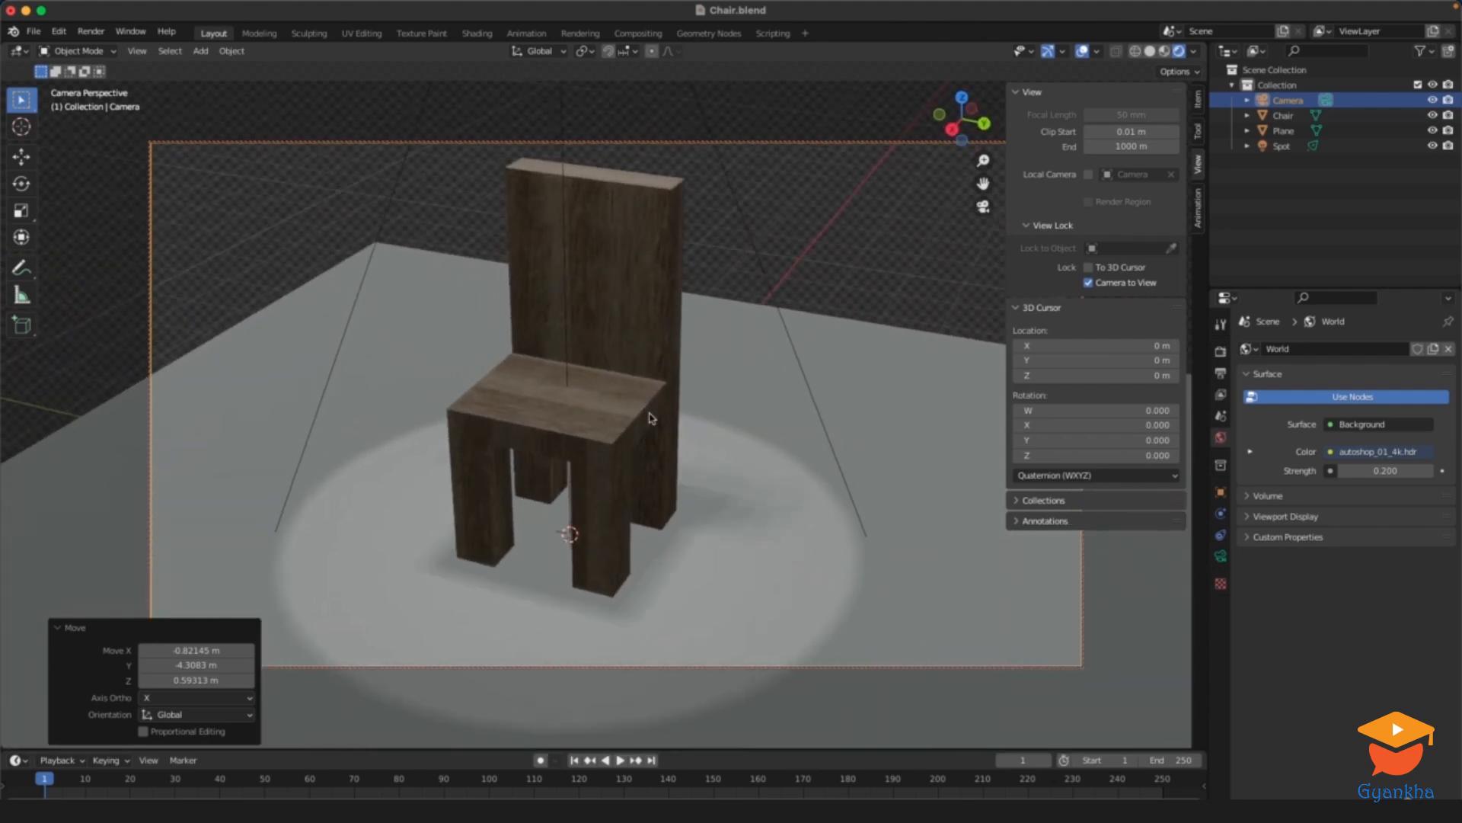
middle_drag(651, 418, 668, 367)
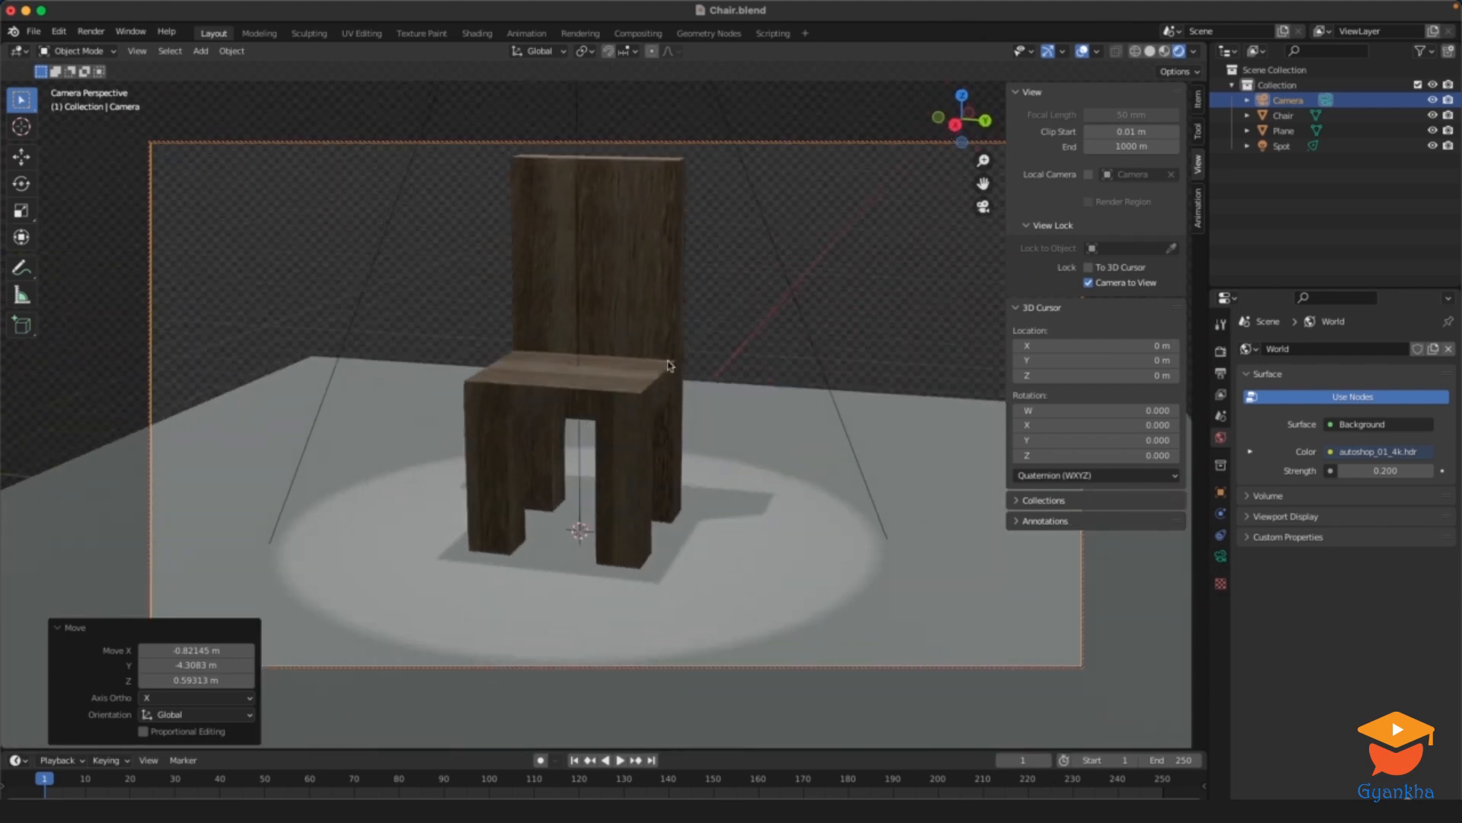
scroll(649, 424, down, 2)
middle_drag(650, 425, 770, 338)
scroll(674, 349, up, 2)
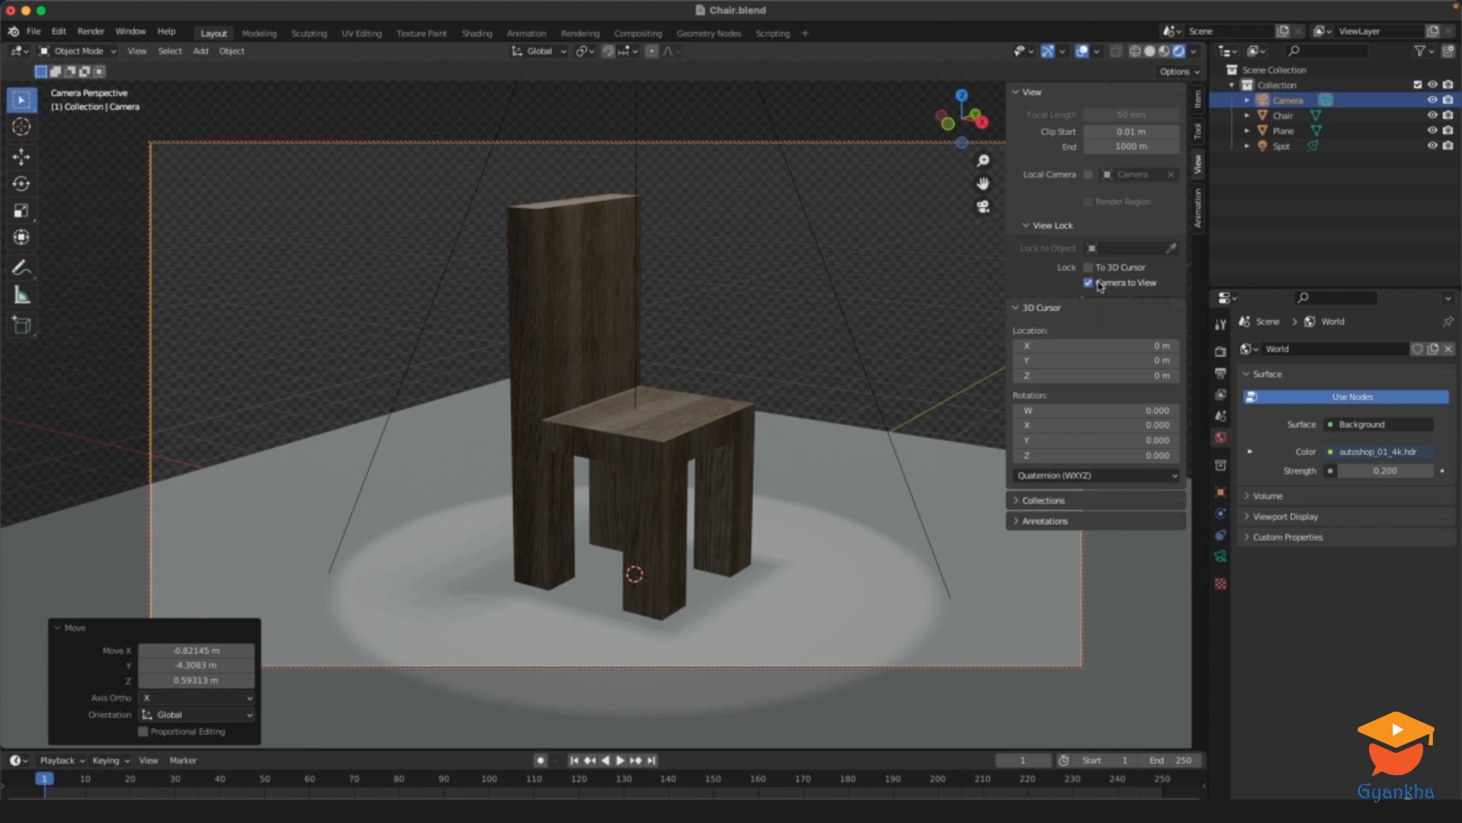
Fine-tune the camera's angle on the chair, then turn off the Camera to View lock and hide the view settings
middle_drag(760, 355, 721, 328)
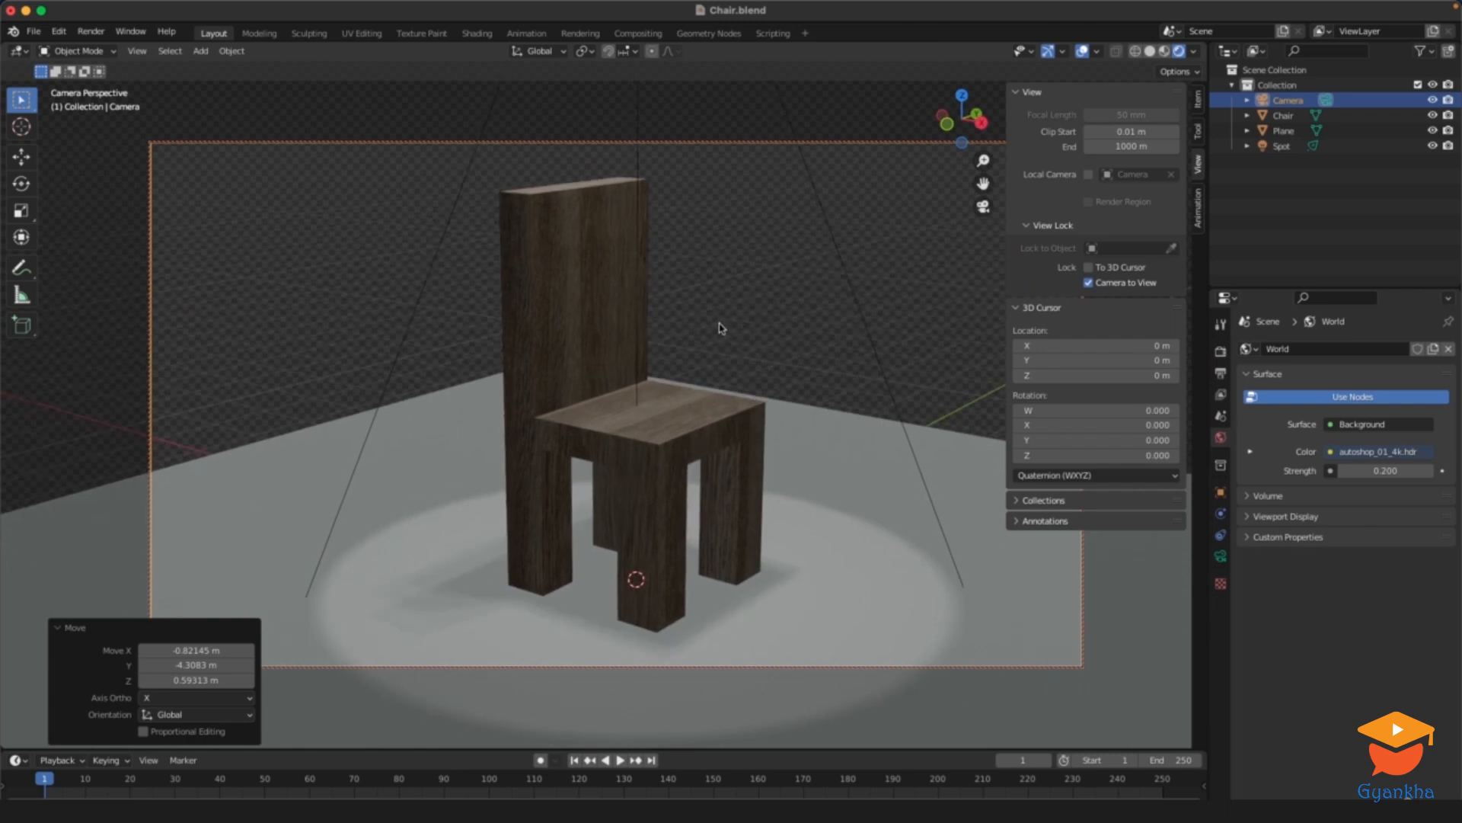
click(1088, 283)
key(n)
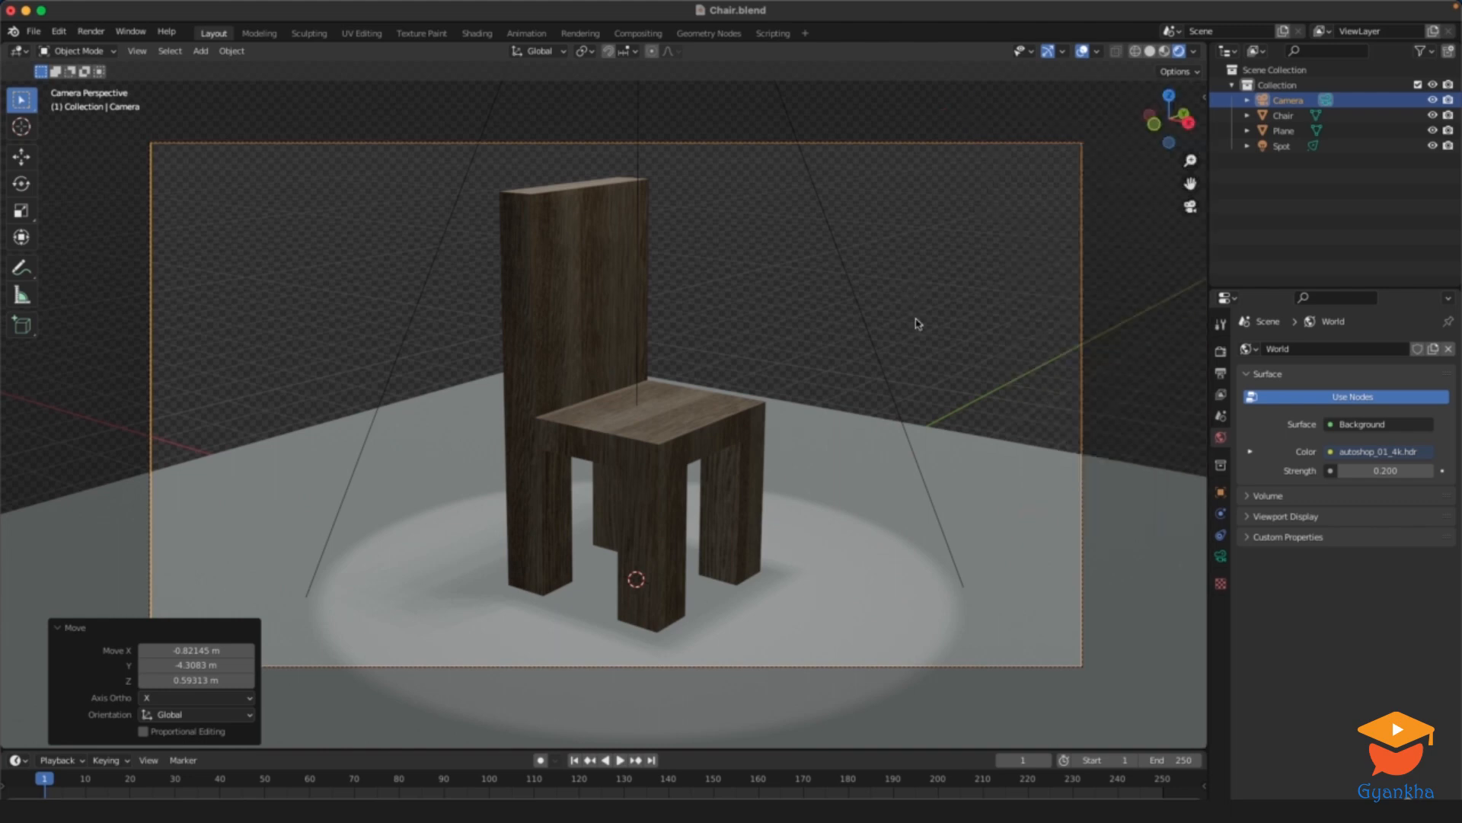
Switch between the free perspective and the camera view to check the camera's placement and framing
middle_drag(936, 299, 778, 344)
scroll(848, 303, down, 3)
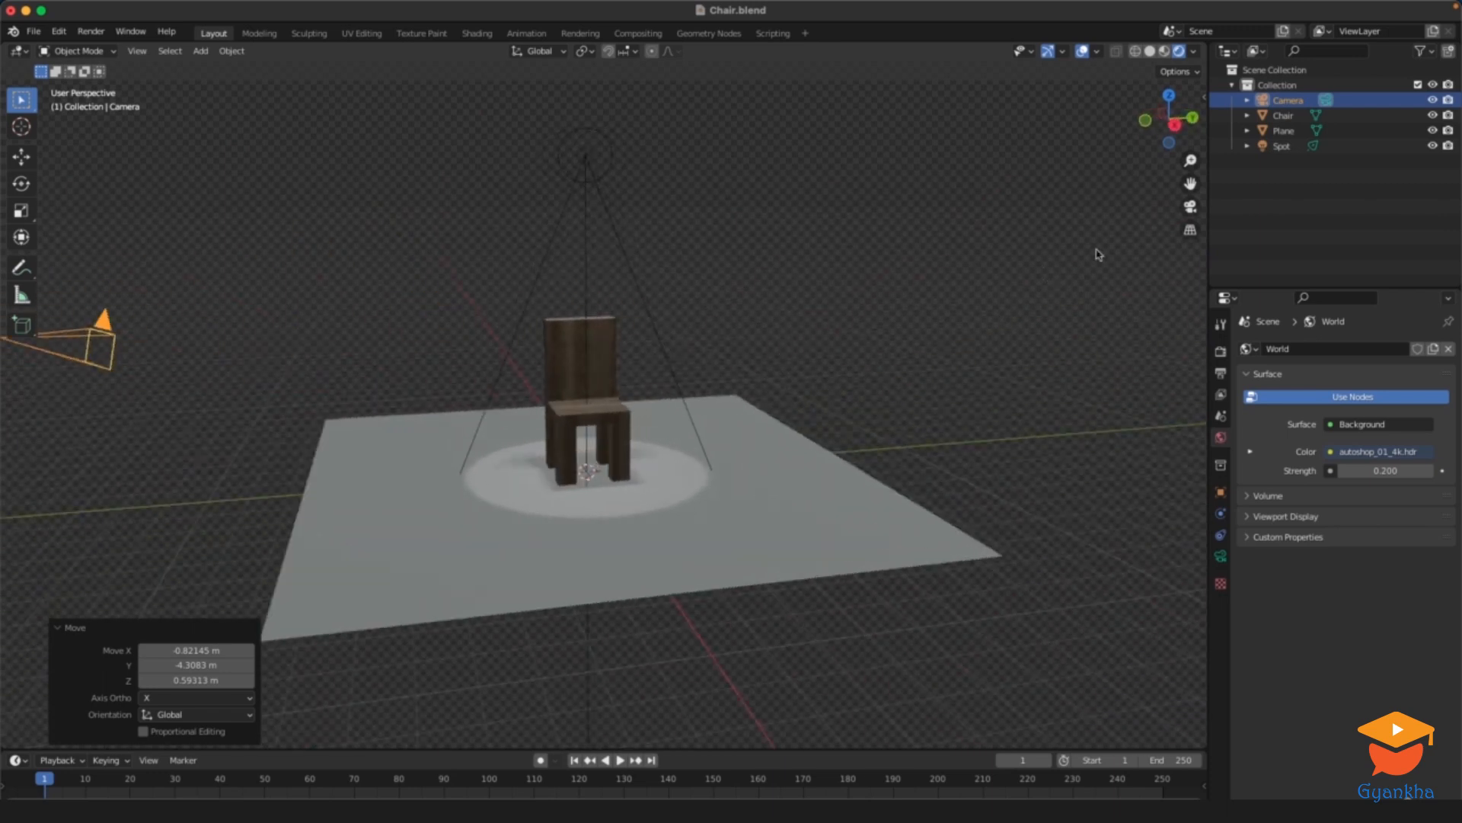
click(1191, 209)
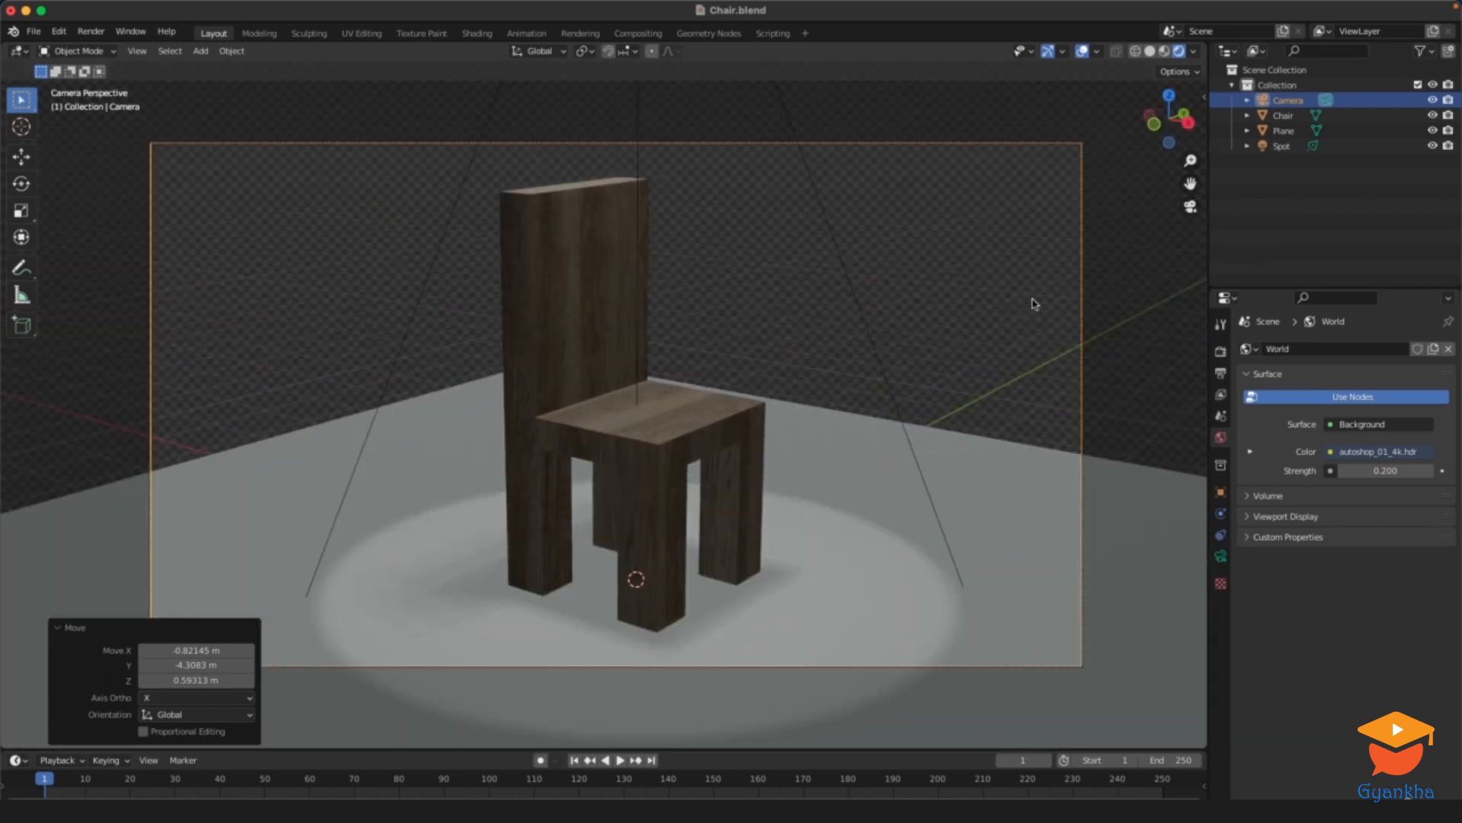
key(KP_0)
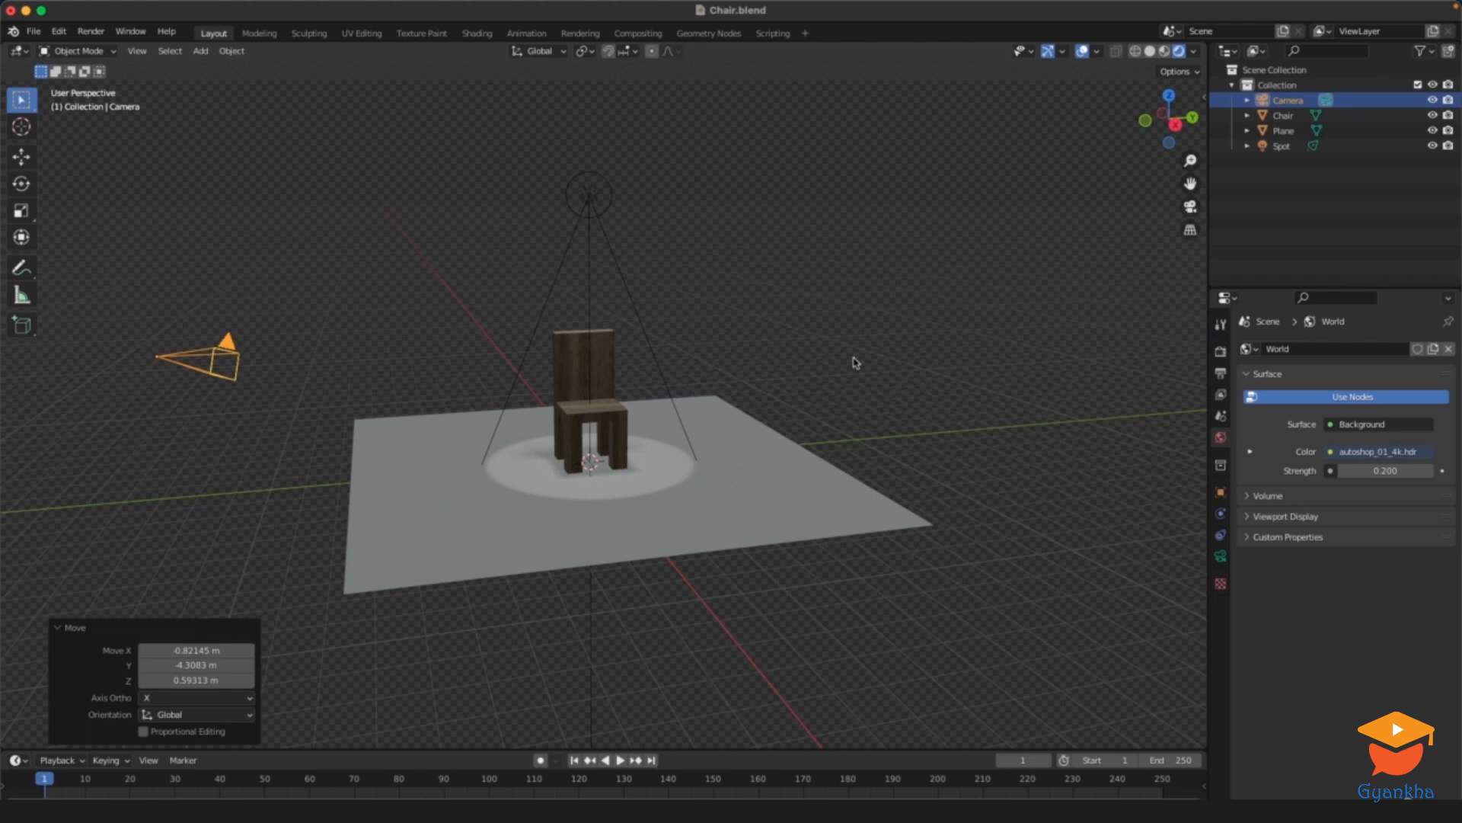
key(KP_0)
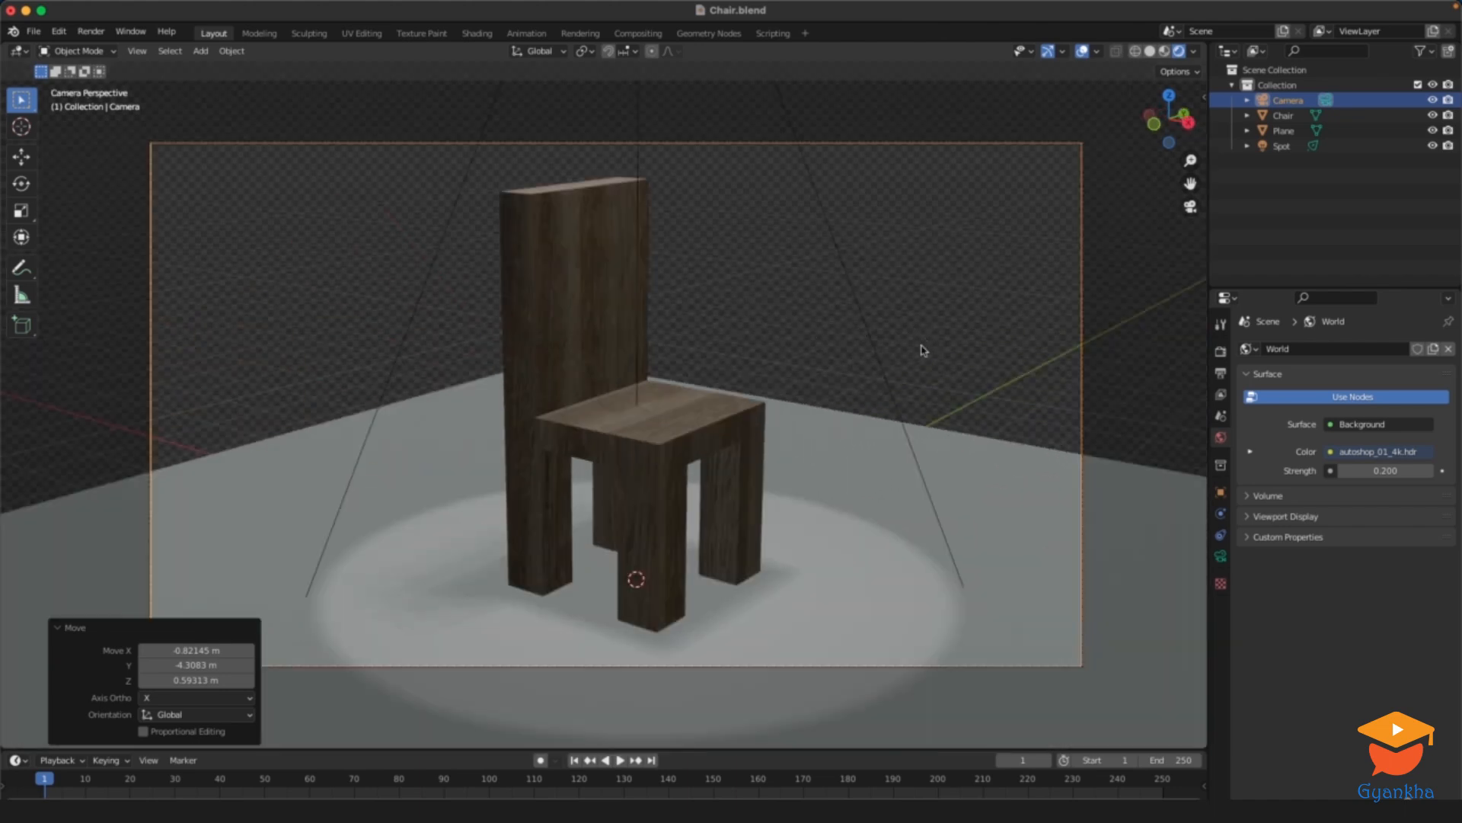
key(KP_0)
middle_drag(884, 436, 851, 368)
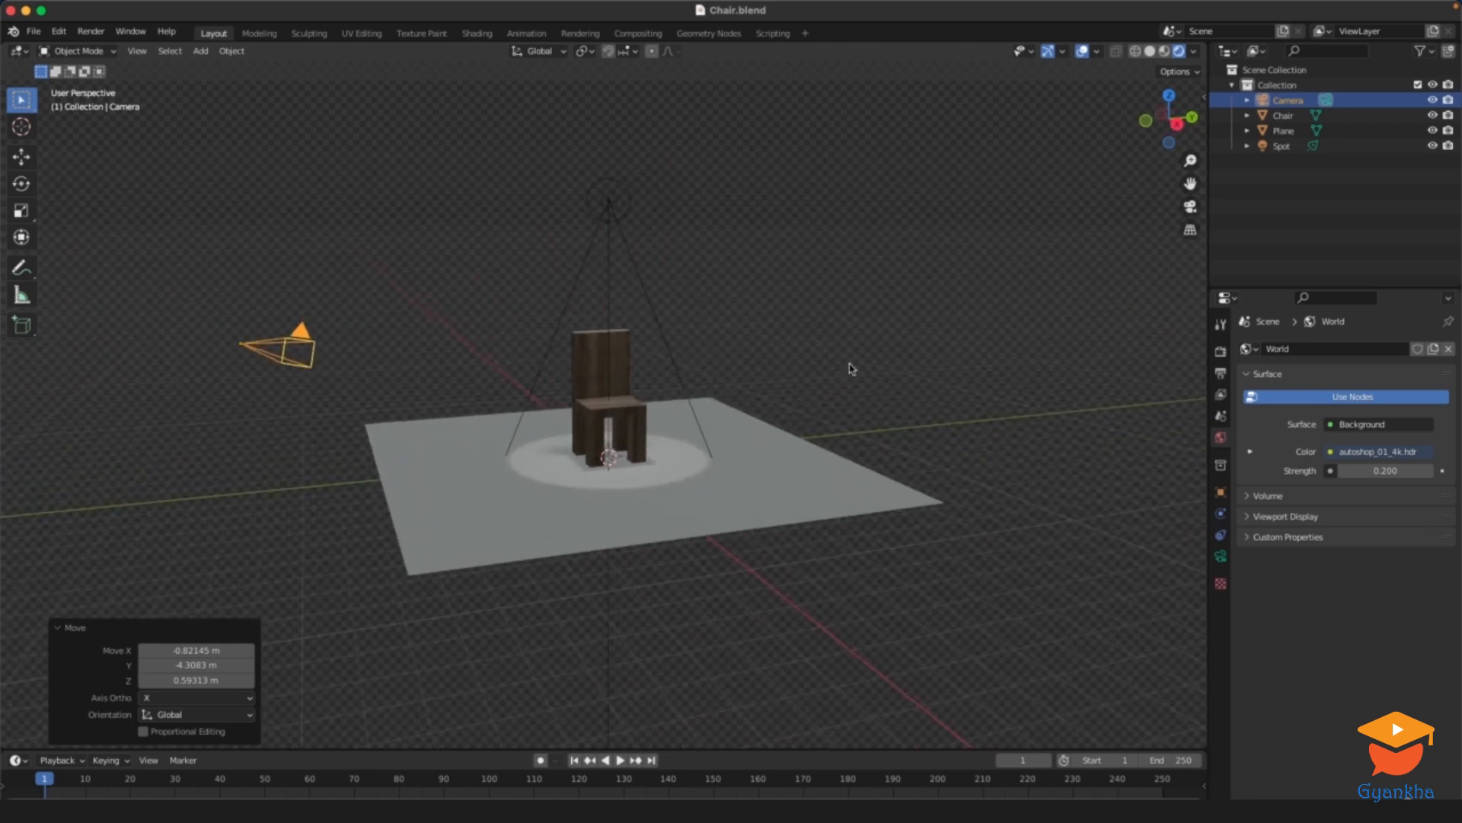
click(1190, 207)
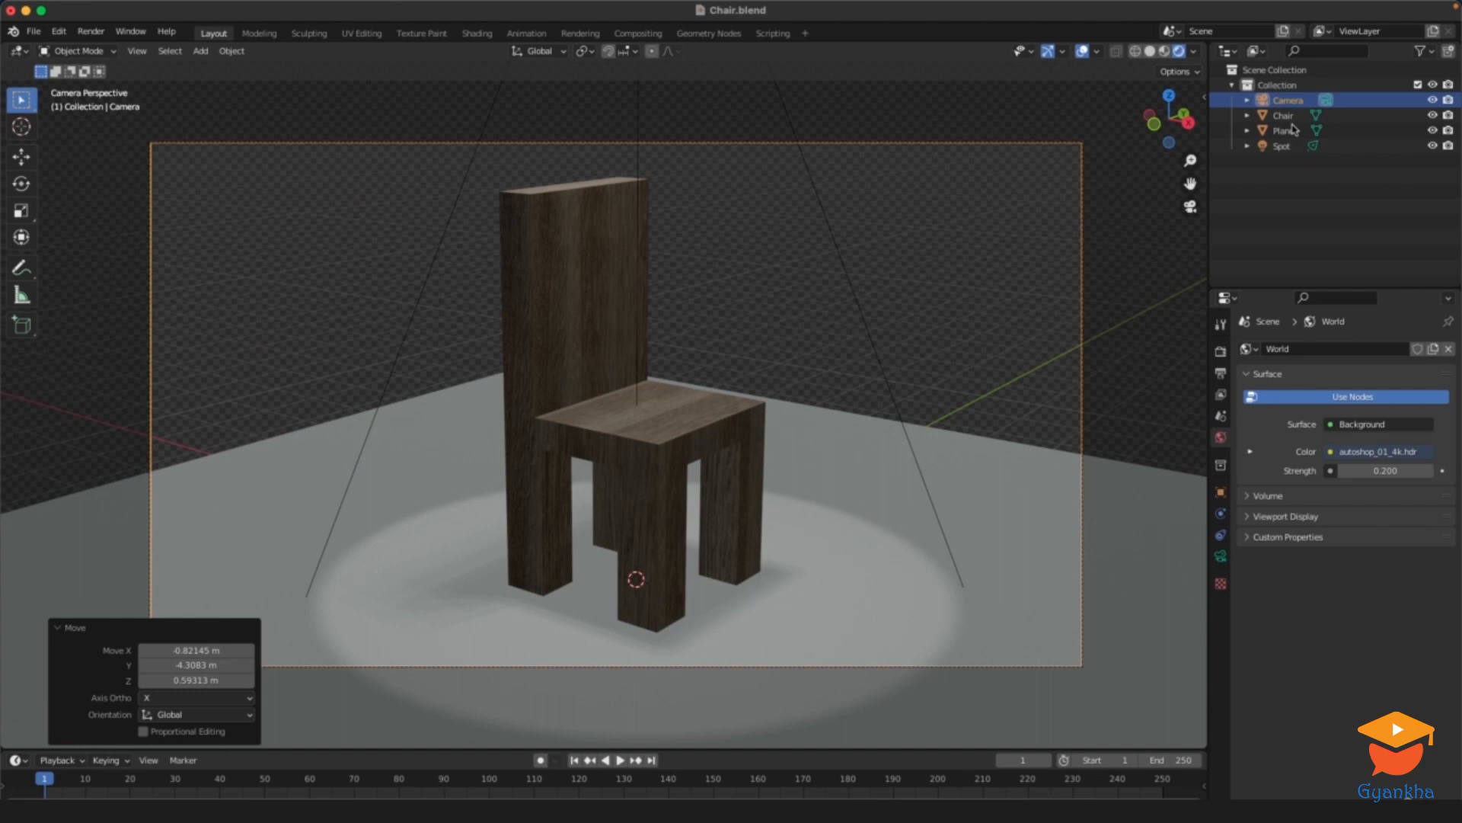
Select the camera and set its lens focal length to 35 mm
key(alt+a)
click(1285, 102)
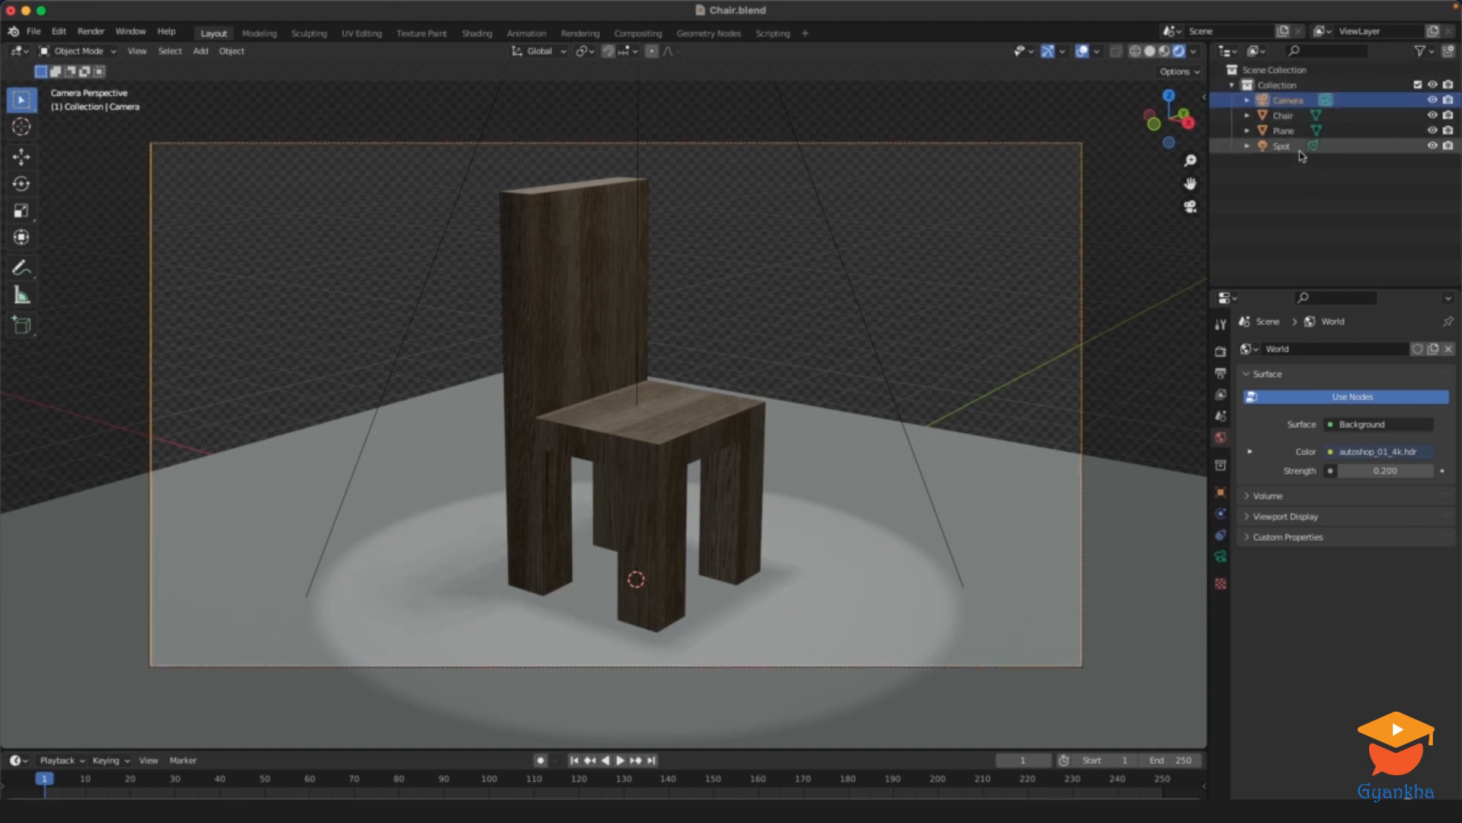
click(1221, 558)
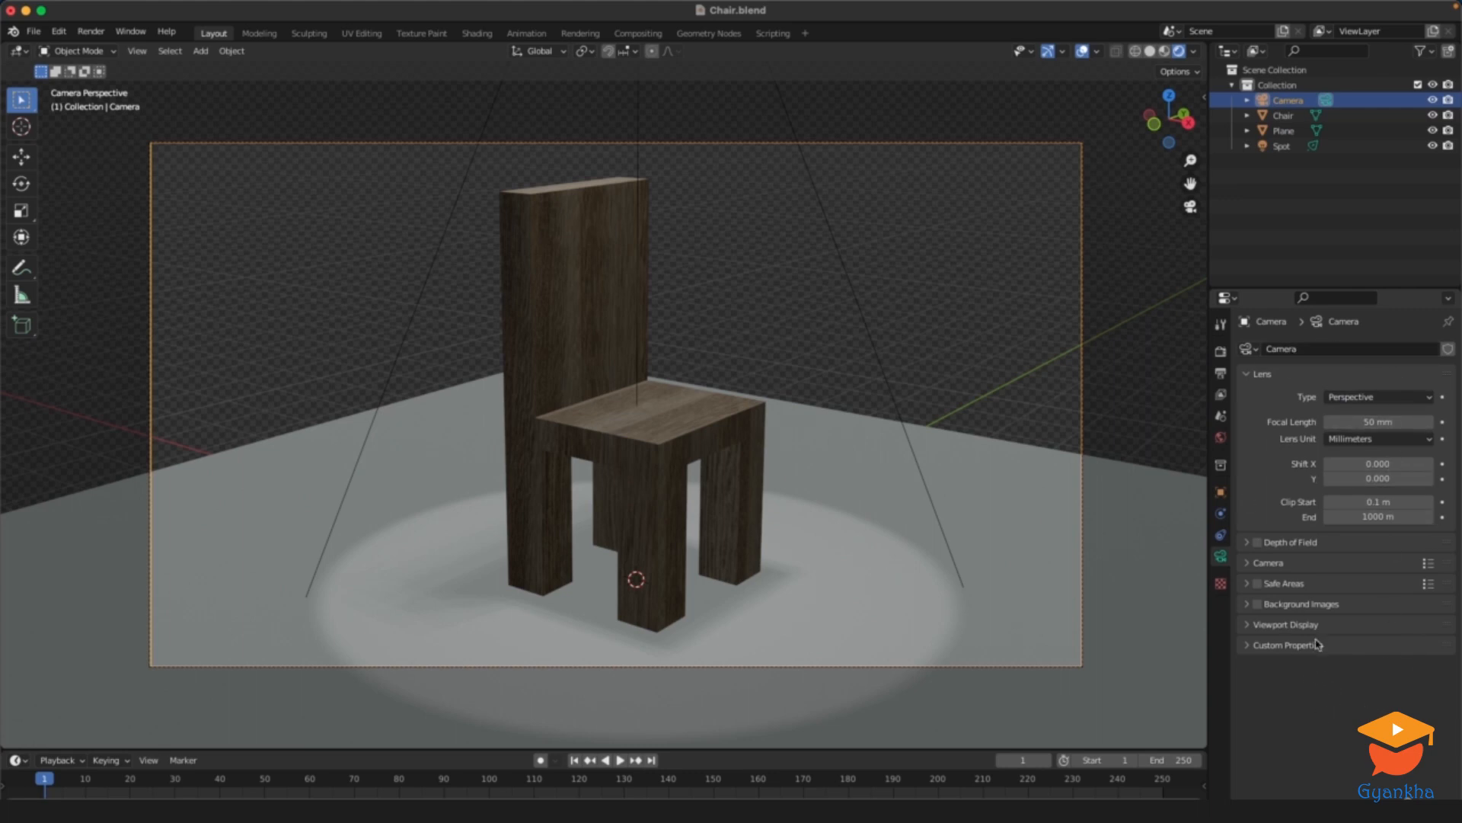
mouse_move(1382, 421)
mouse_down()
mouse_move(1183, 430)
mouse_move(1403, 418)
mouse_up()
click(1384, 421)
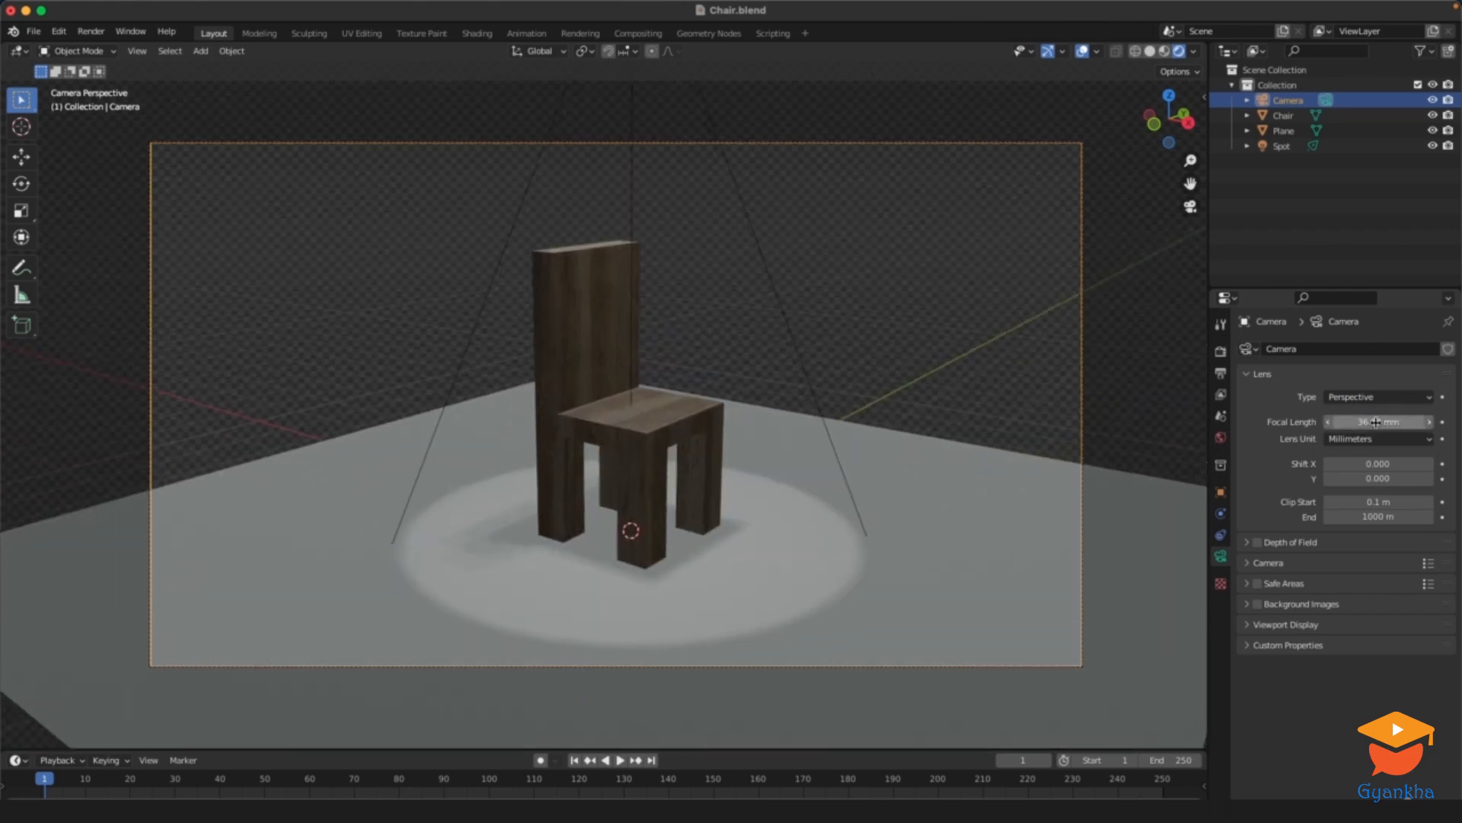
click(1391, 421)
text(35)
key(Return)
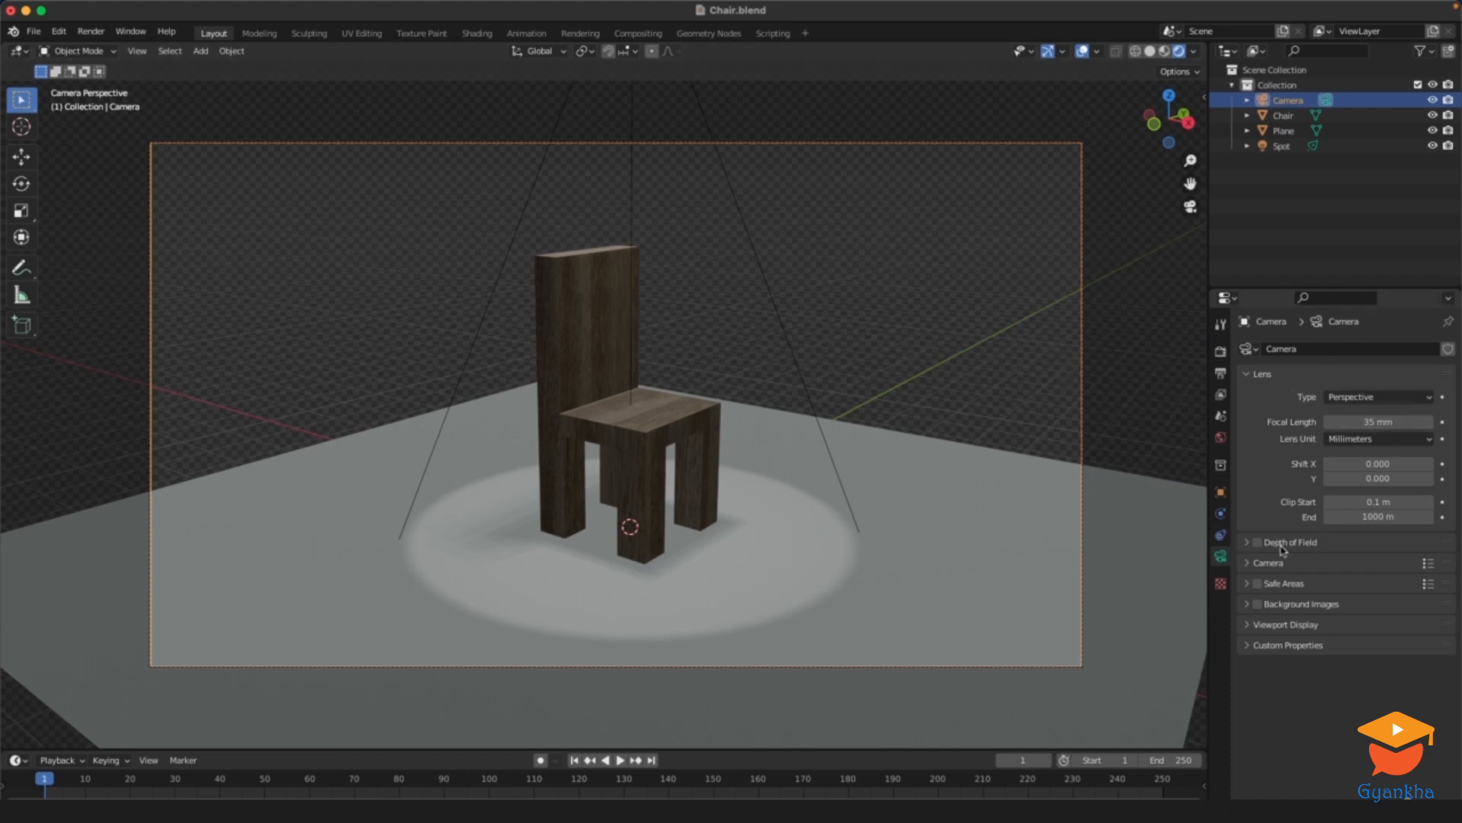
Enable Depth of Field for the camera and expand its settings
click(1257, 542)
click(1247, 543)
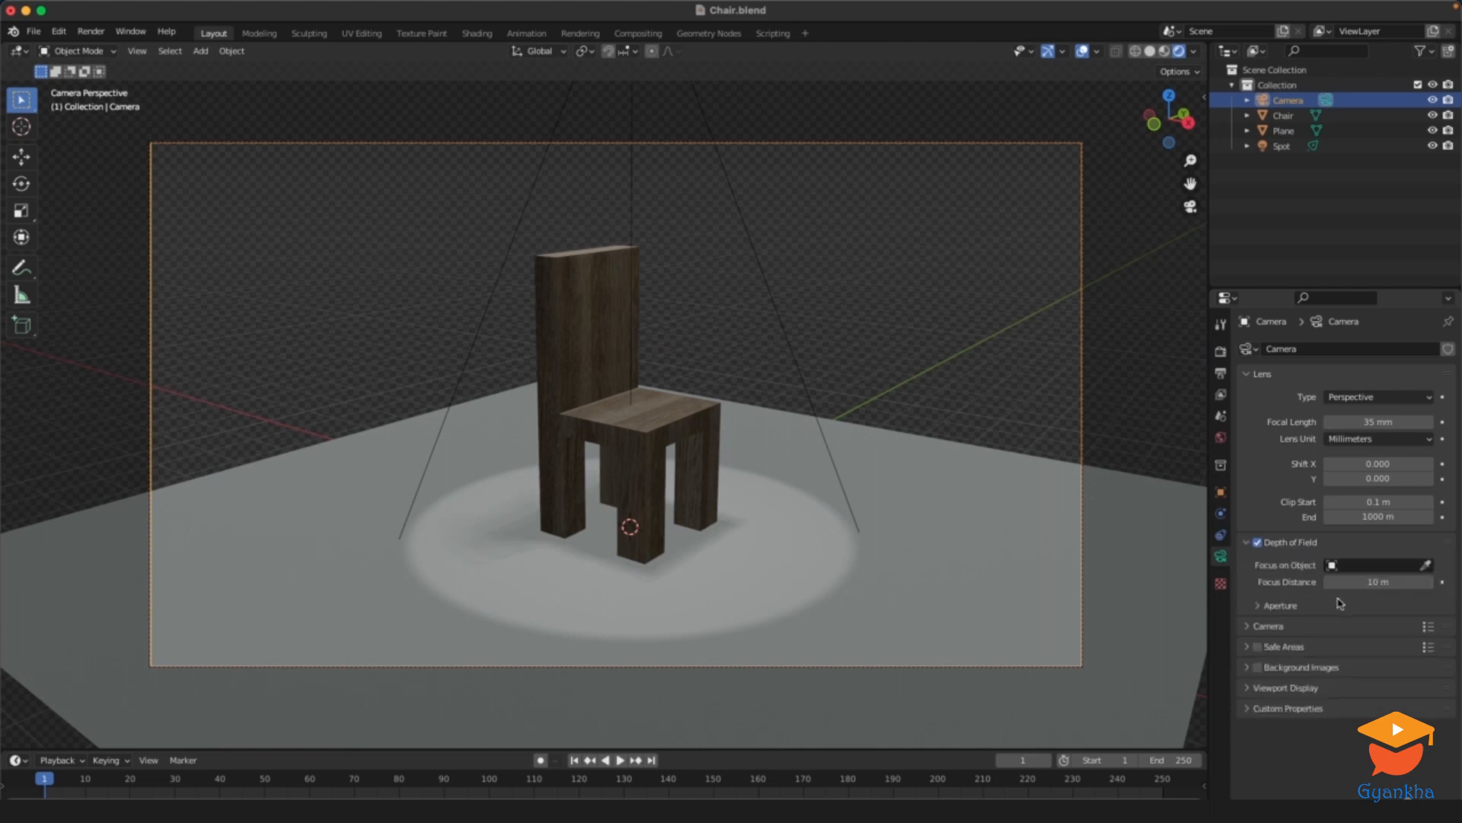
Adjust the camera's focus distance, first slightly down to 9.7 m and finally to 0.64 m
drag(1386, 581, 1355, 581)
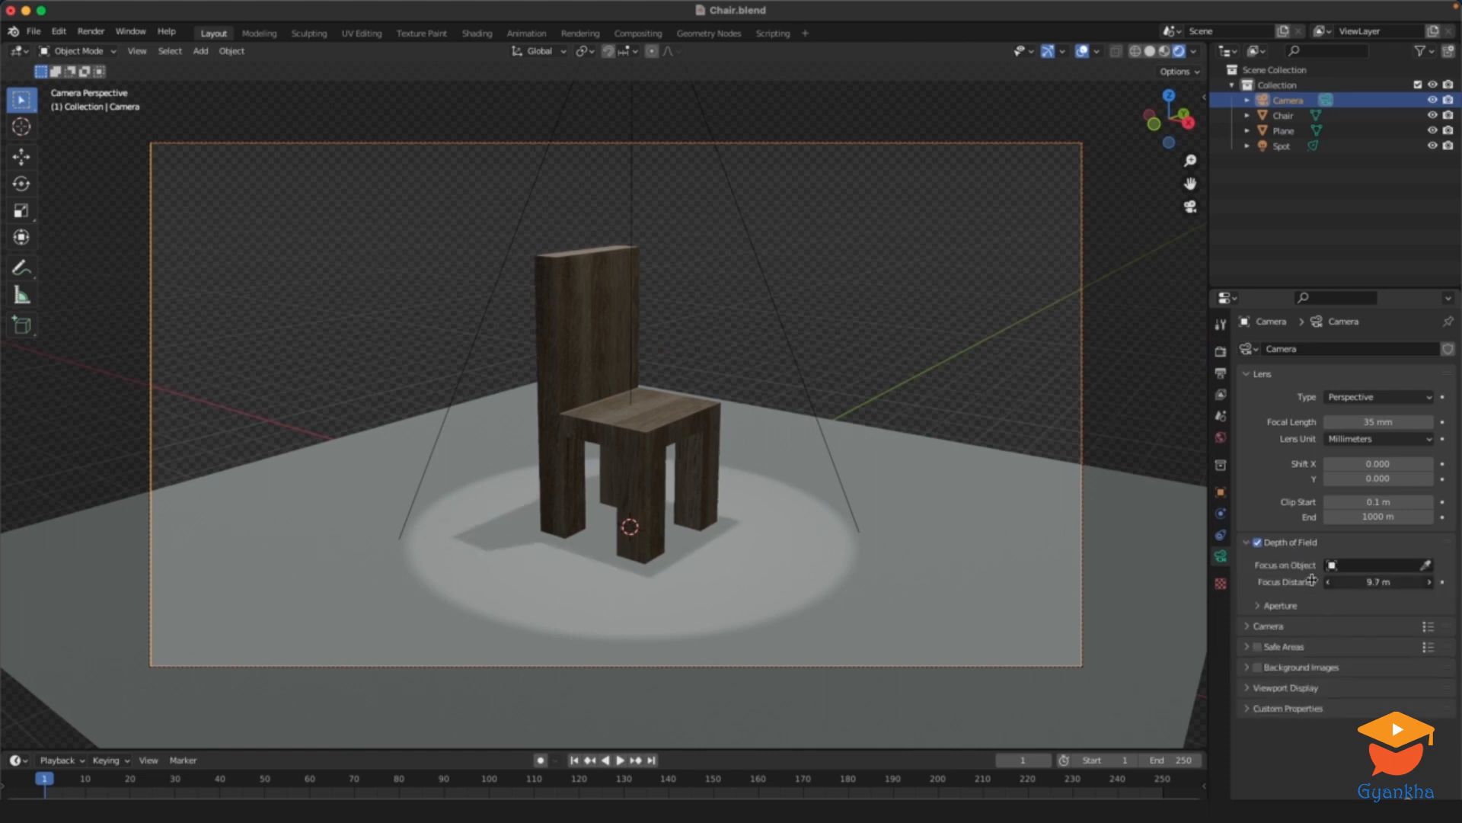
mouse_move(1010, 594)
mouse_down()
mouse_move(982, 600)
mouse_move(1028, 600)
mouse_move(997, 601)
mouse_up()
drag(1361, 583, 1432, 574)
mouse_move(1382, 580)
mouse_down()
mouse_move(1439, 577)
mouse_move(1400, 578)
mouse_up()
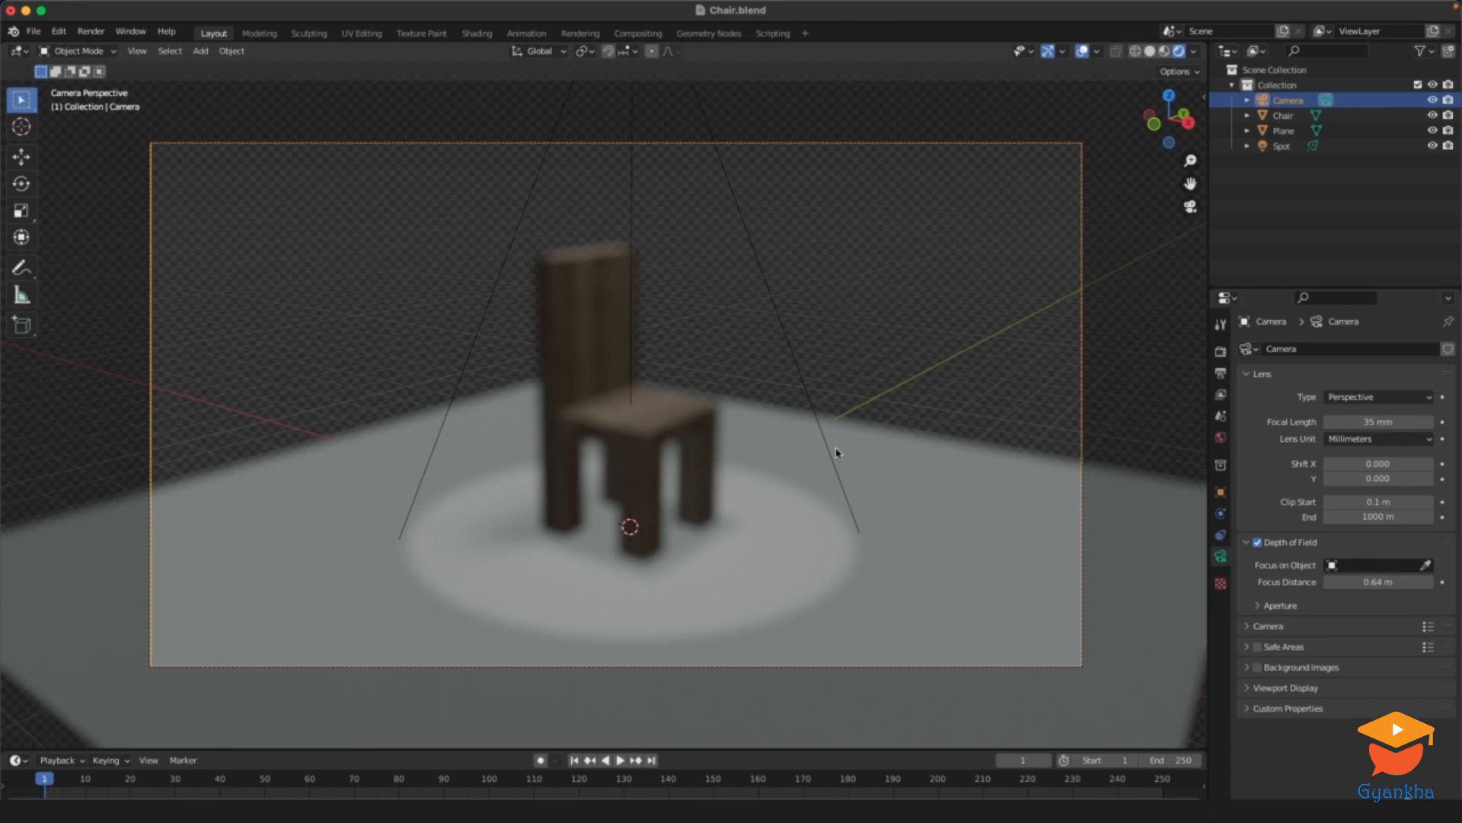
Add a cube mesh to the scene and scale it uniformly to about 0.396
key(shift+a)
mouse_move(807, 223)
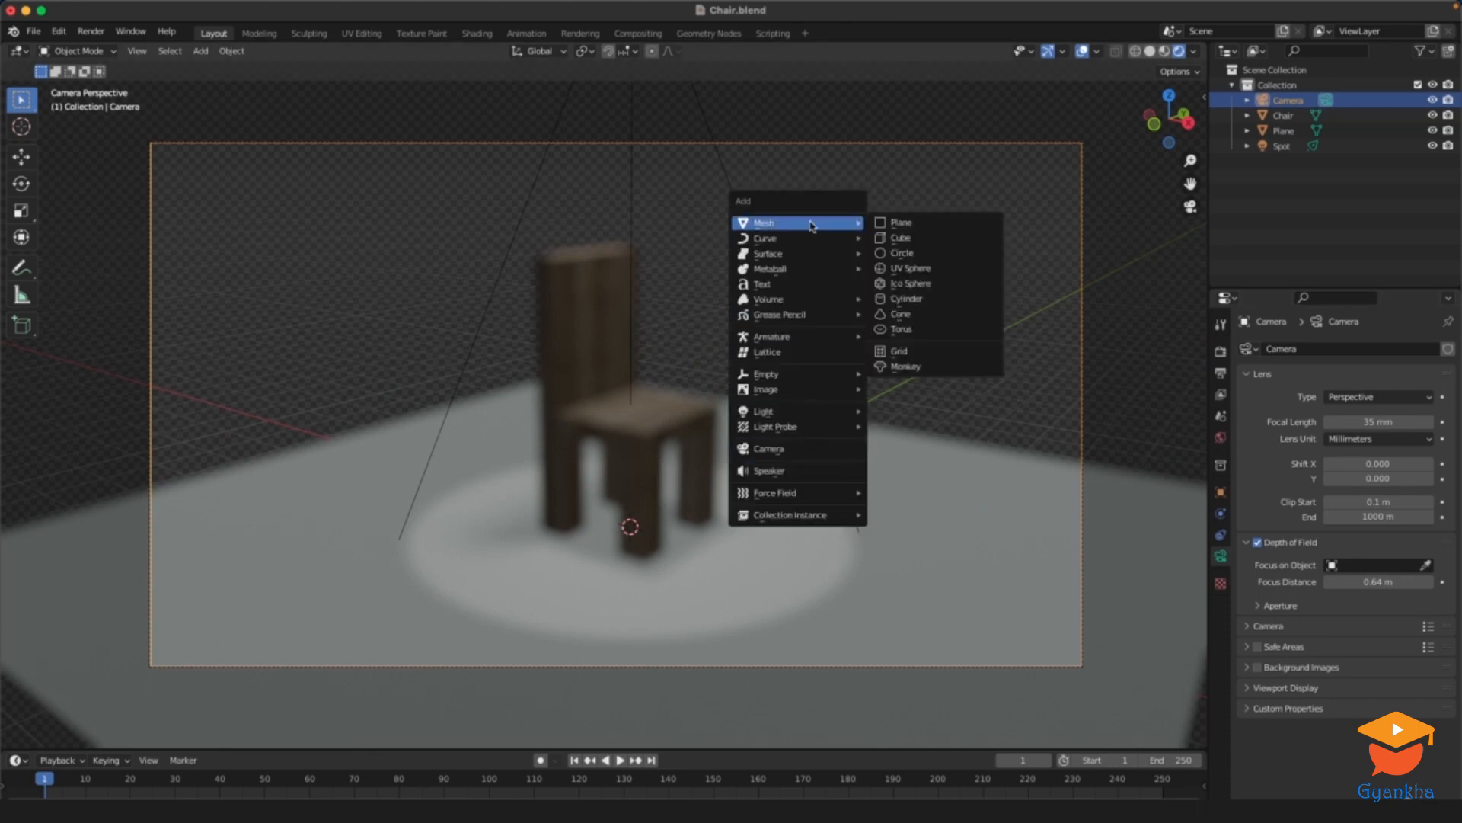
click(920, 238)
key(s)
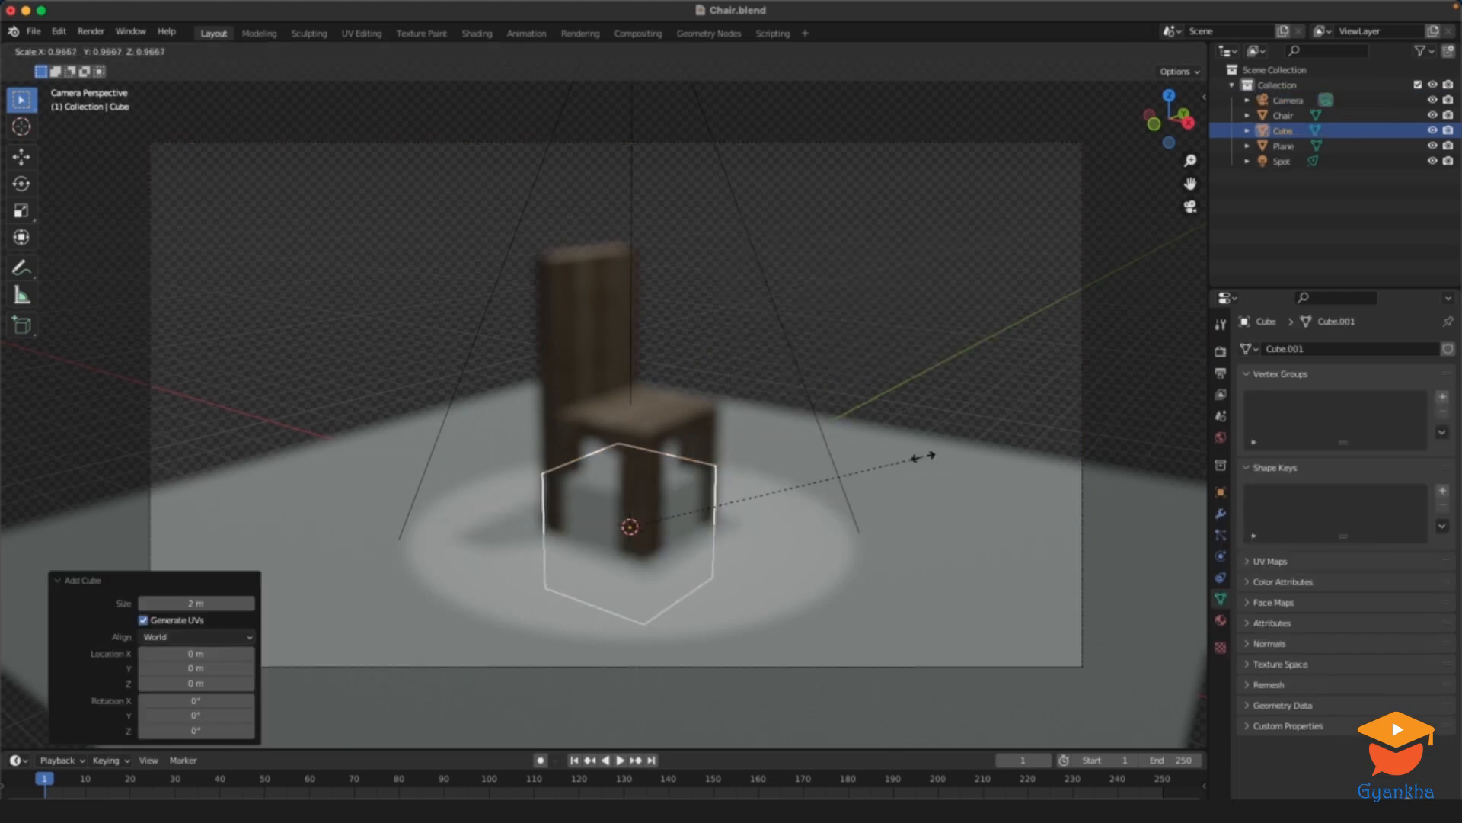
click(785, 499)
Move the cube about -5.51 m along Y, 3.69 m along X and 3.36 m along Z
key(g)
key(y)
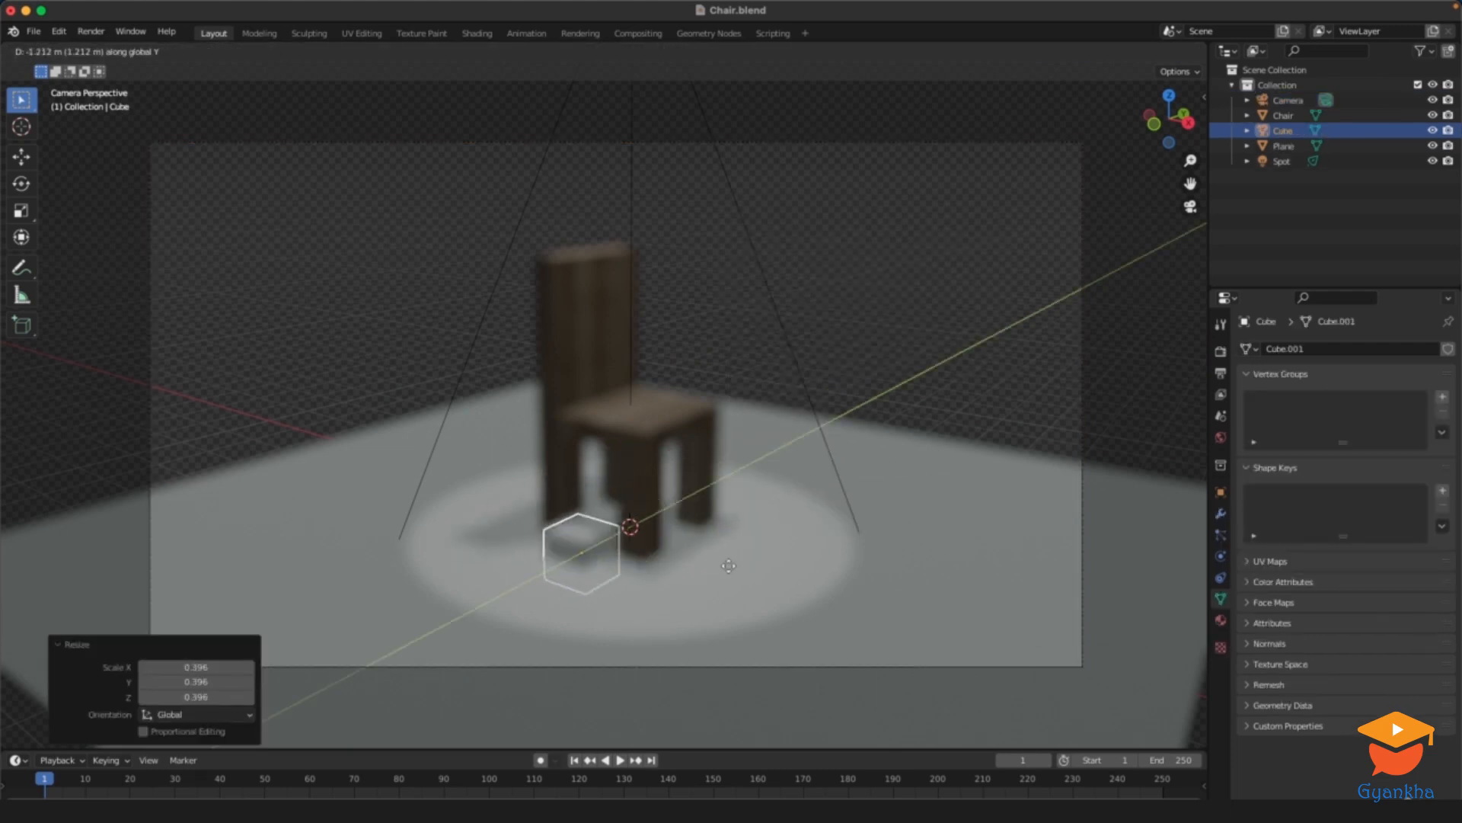
click(521, 703)
key(g)
key(x)
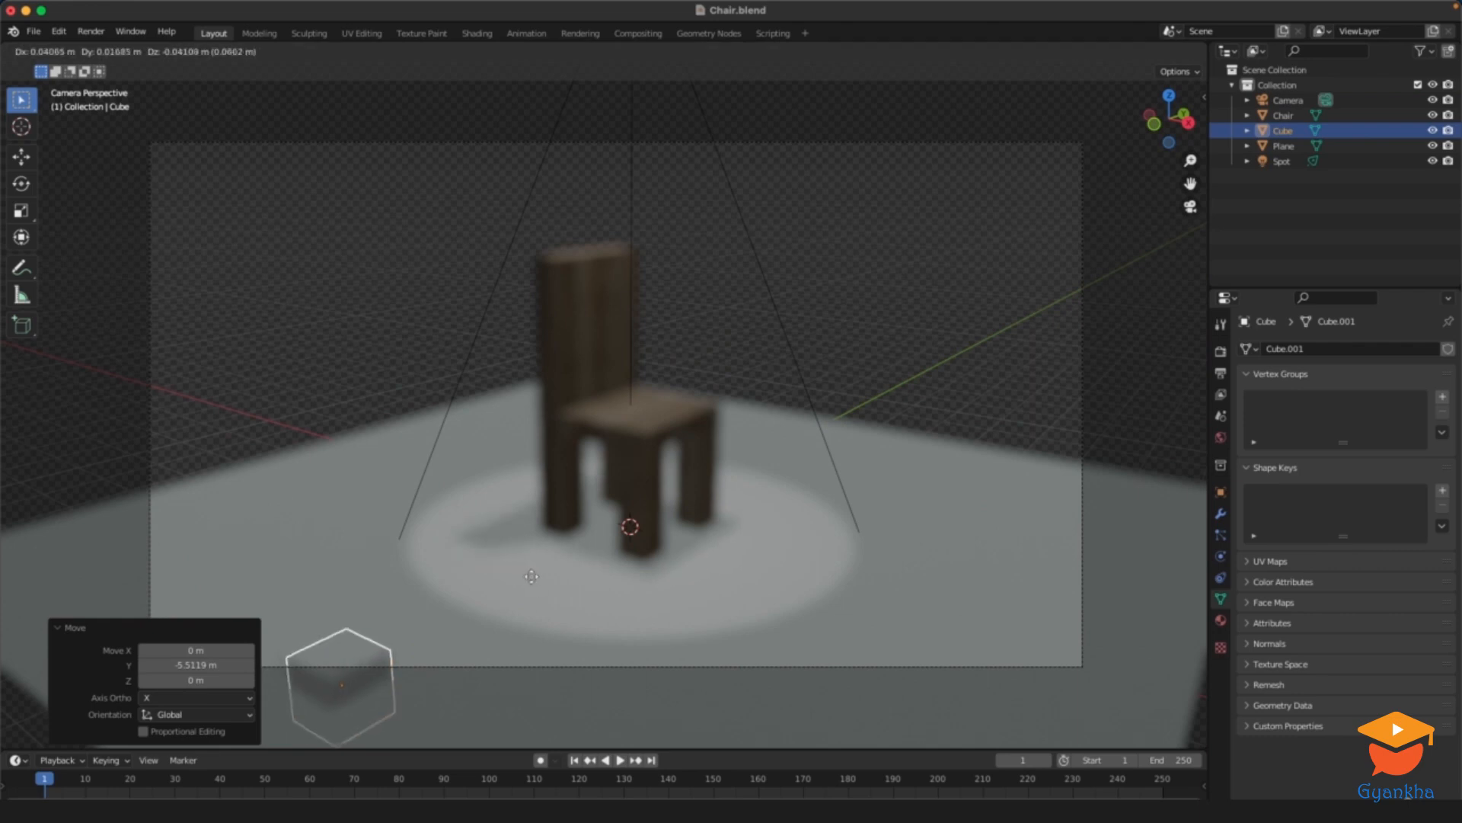
click(822, 626)
key(g)
key(z)
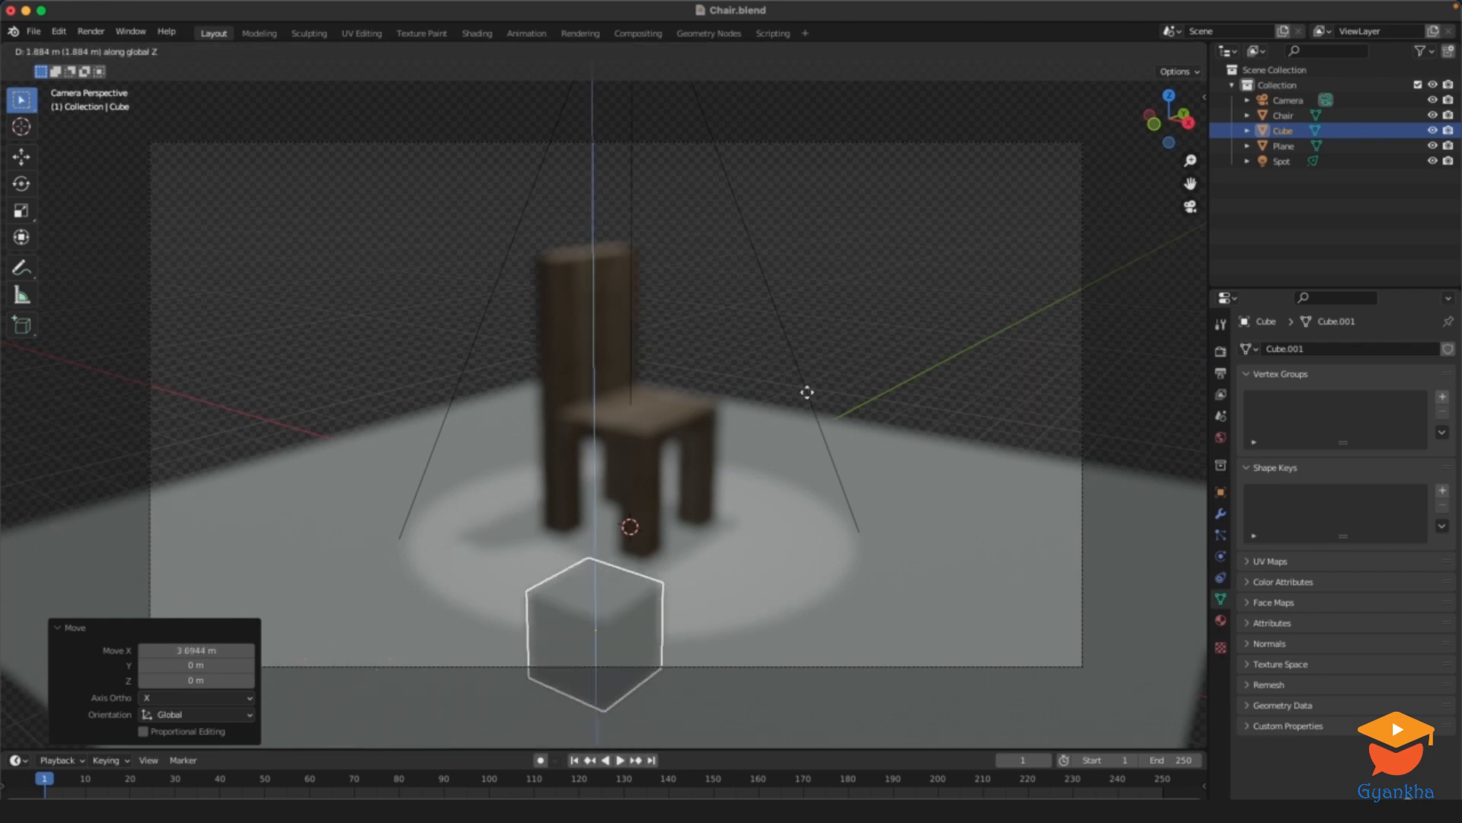
click(792, 268)
Bring the cube closer to the camera by moving it about -2.42 m in Y and 2.21 m in X, raising it, and placing it beside the chair
key(g)
key(y)
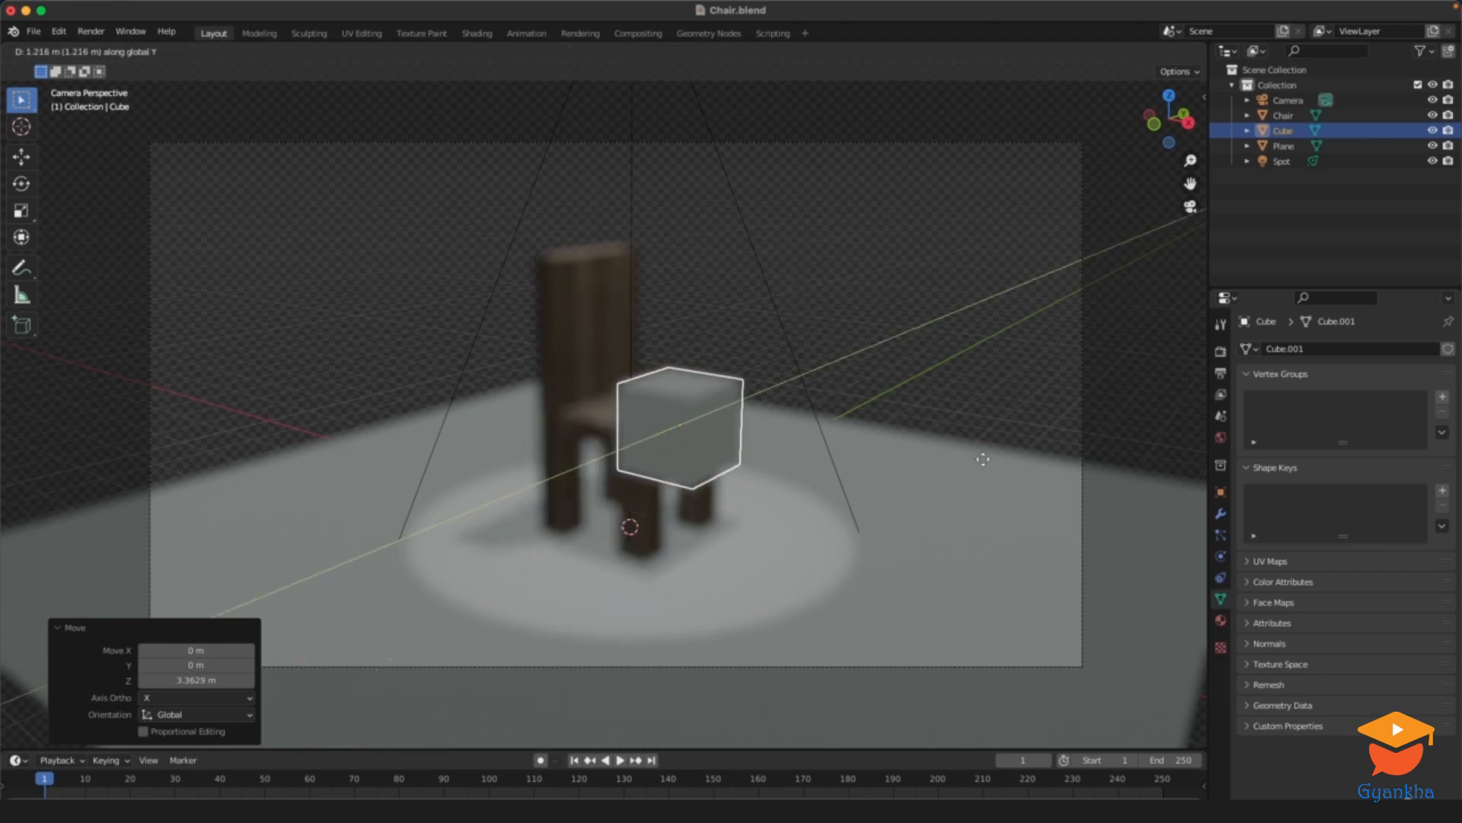
click(624, 562)
key(g)
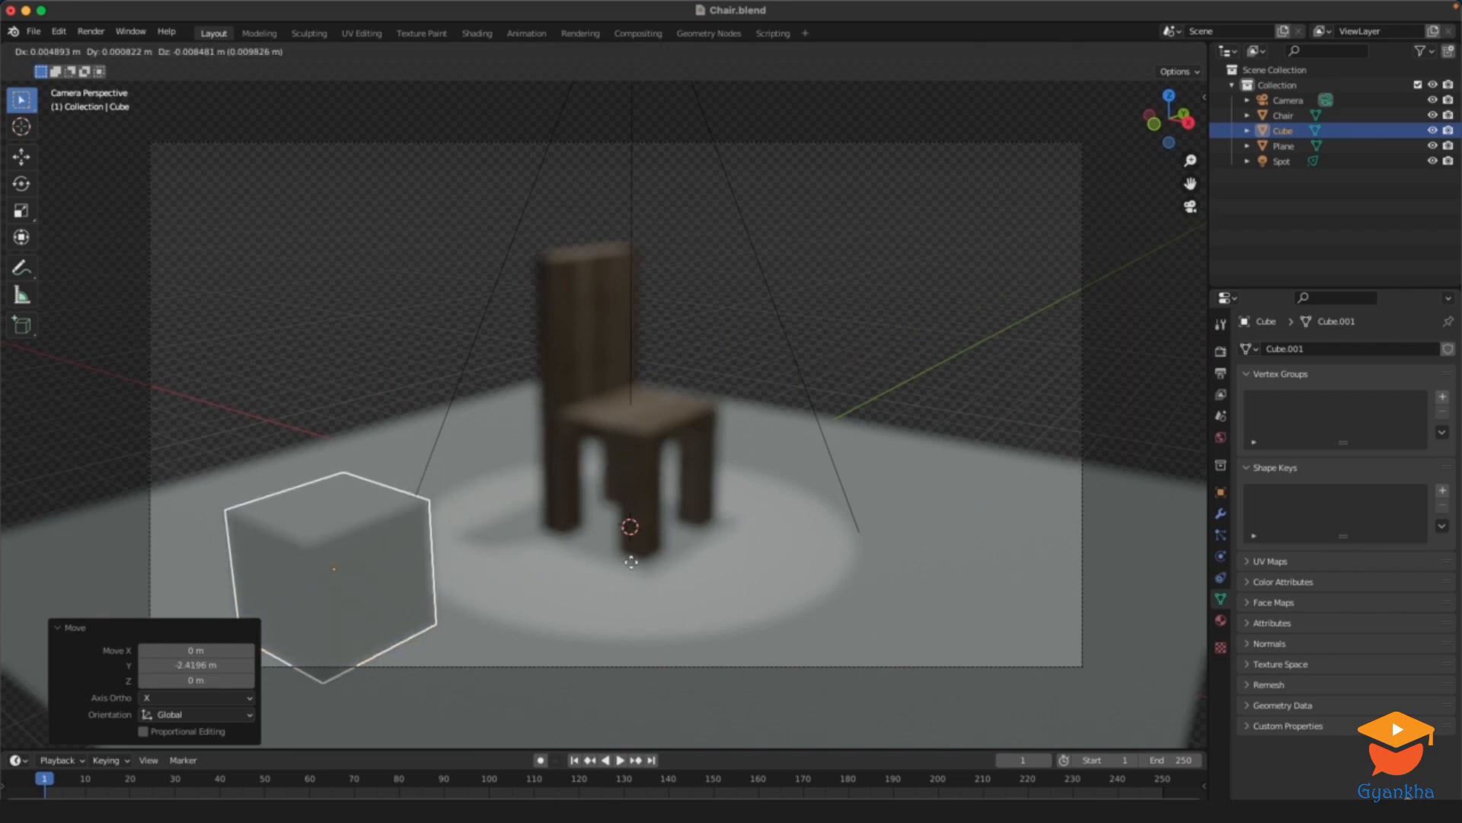
key(x)
click(966, 625)
key(g)
key(z)
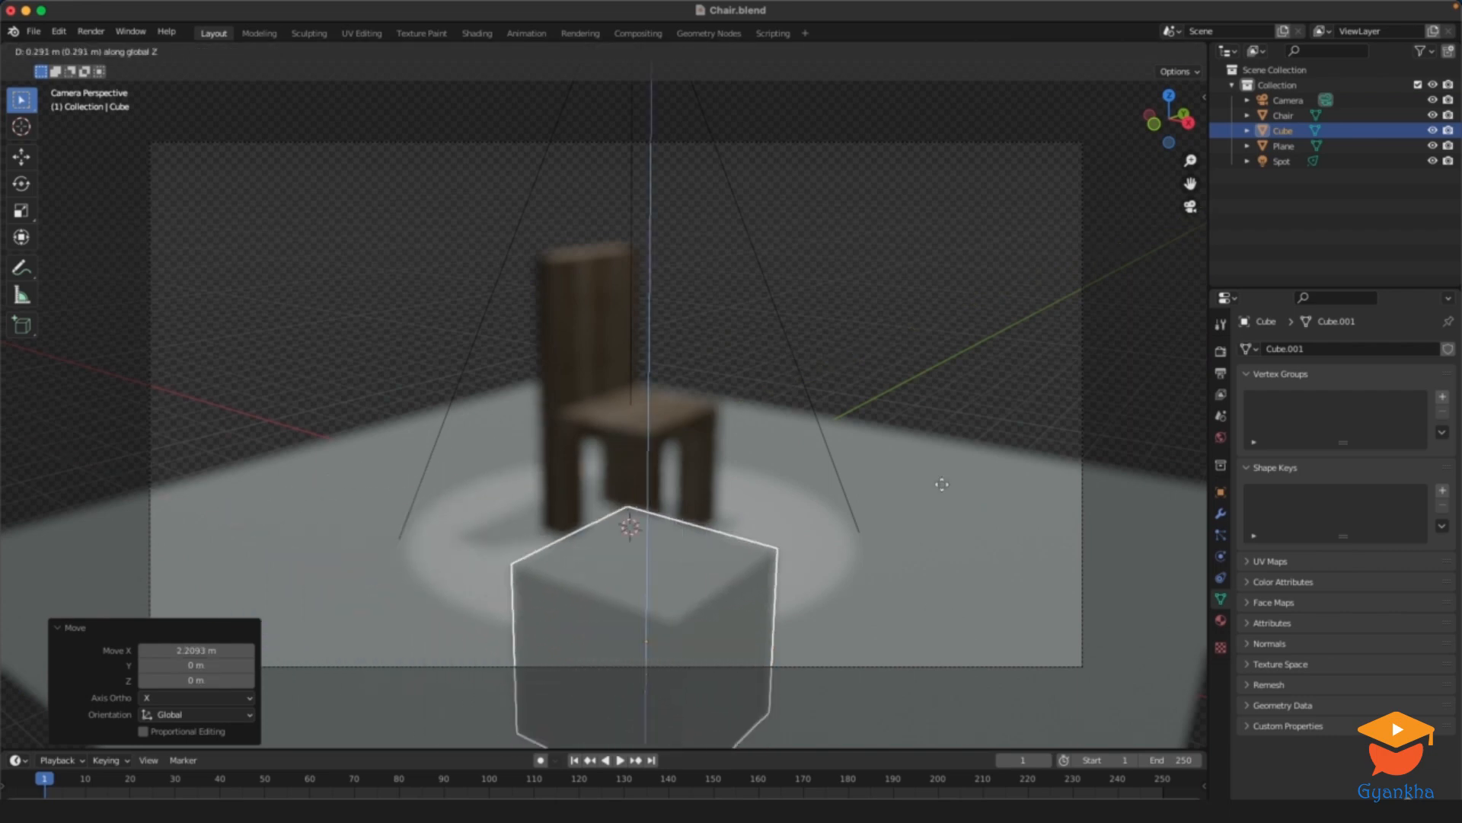
click(923, 422)
key(g)
click(670, 391)
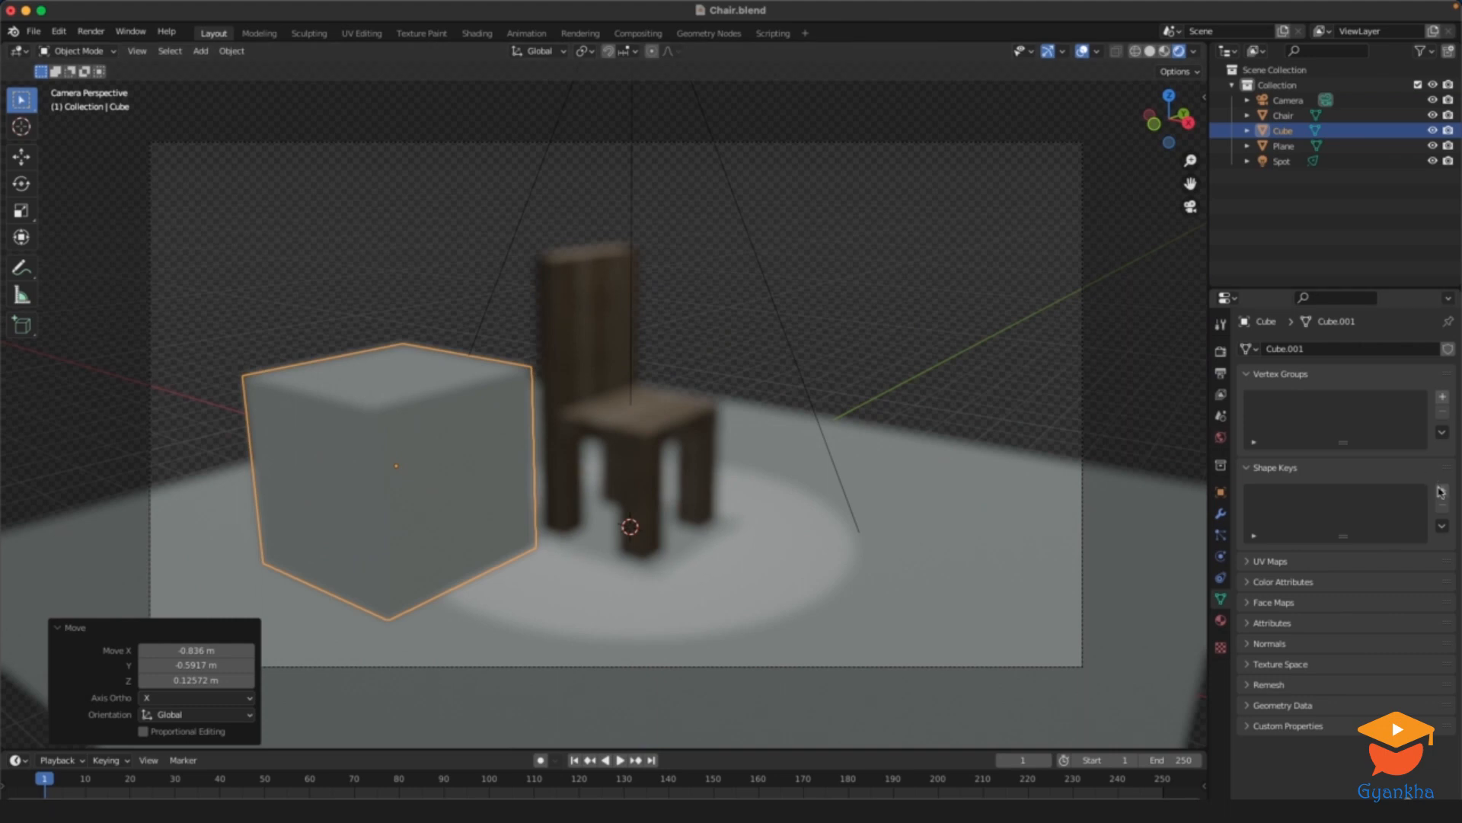
Select the camera and set its Depth of Field focus distance to 1.6 m
click(1287, 99)
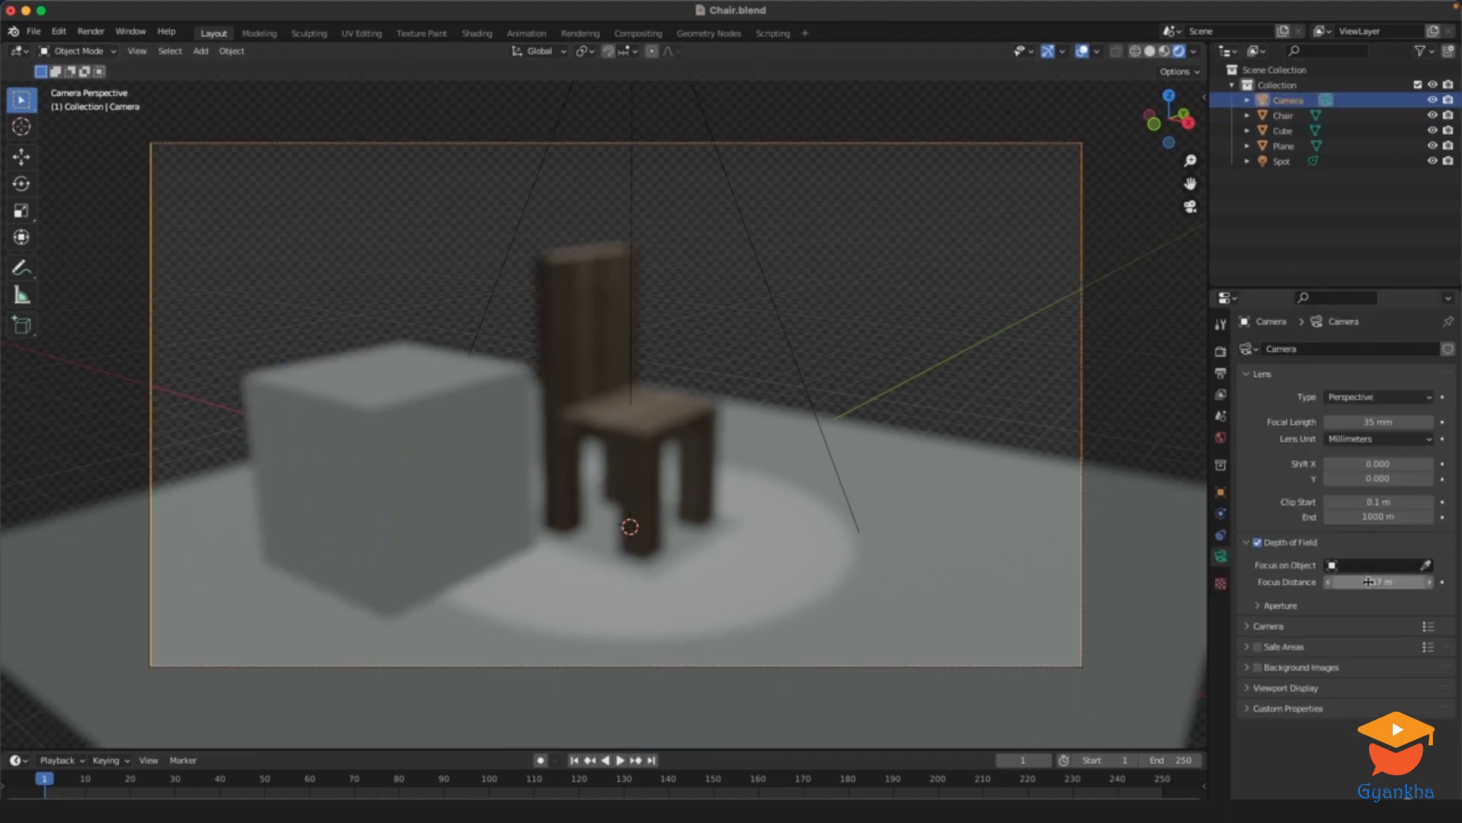
drag(1416, 575, 1425, 574)
drag(1361, 581, 1436, 581)
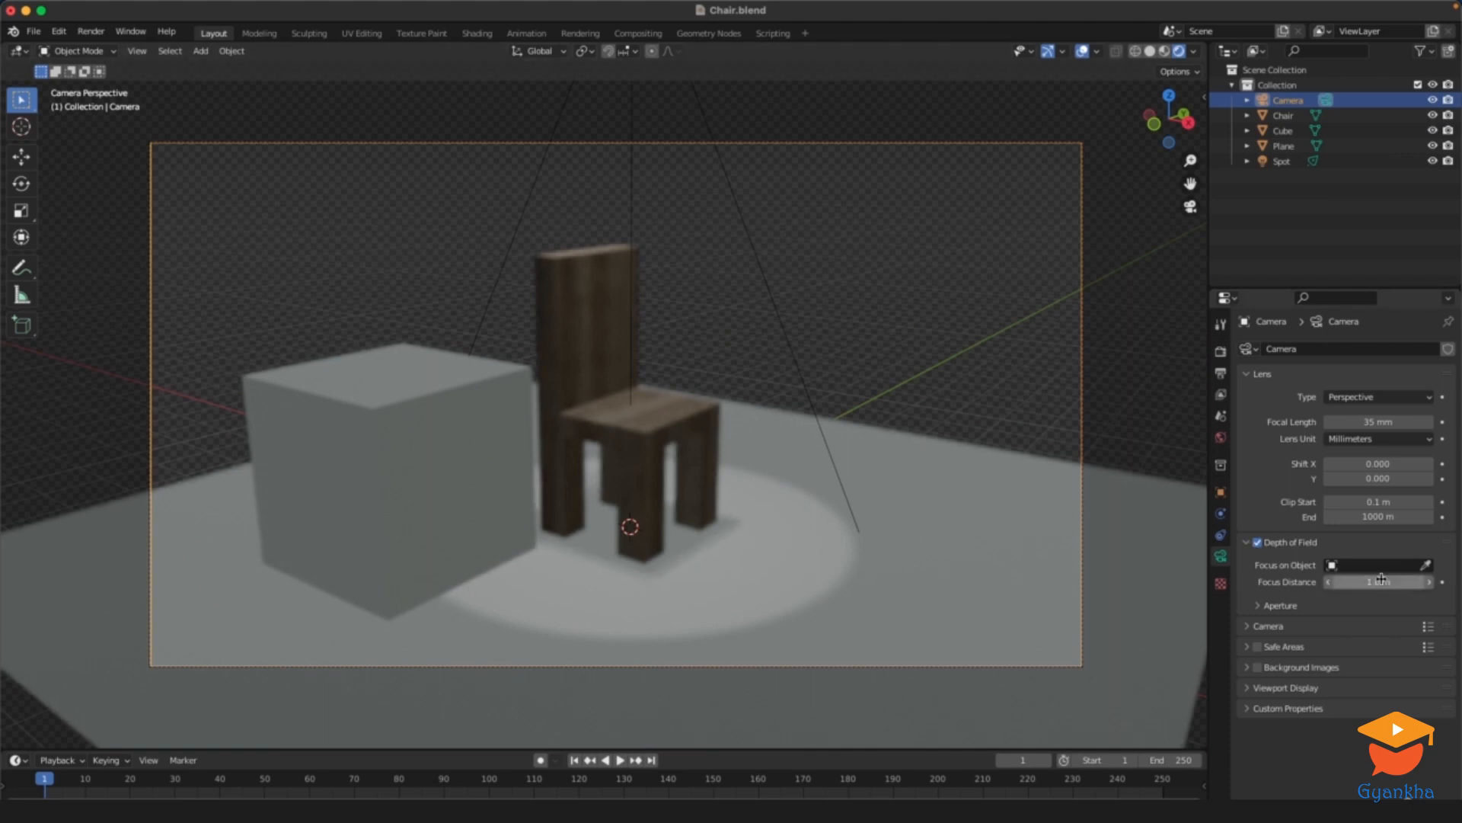
Pick the cube as the camera's Focus on Object target
click(1426, 566)
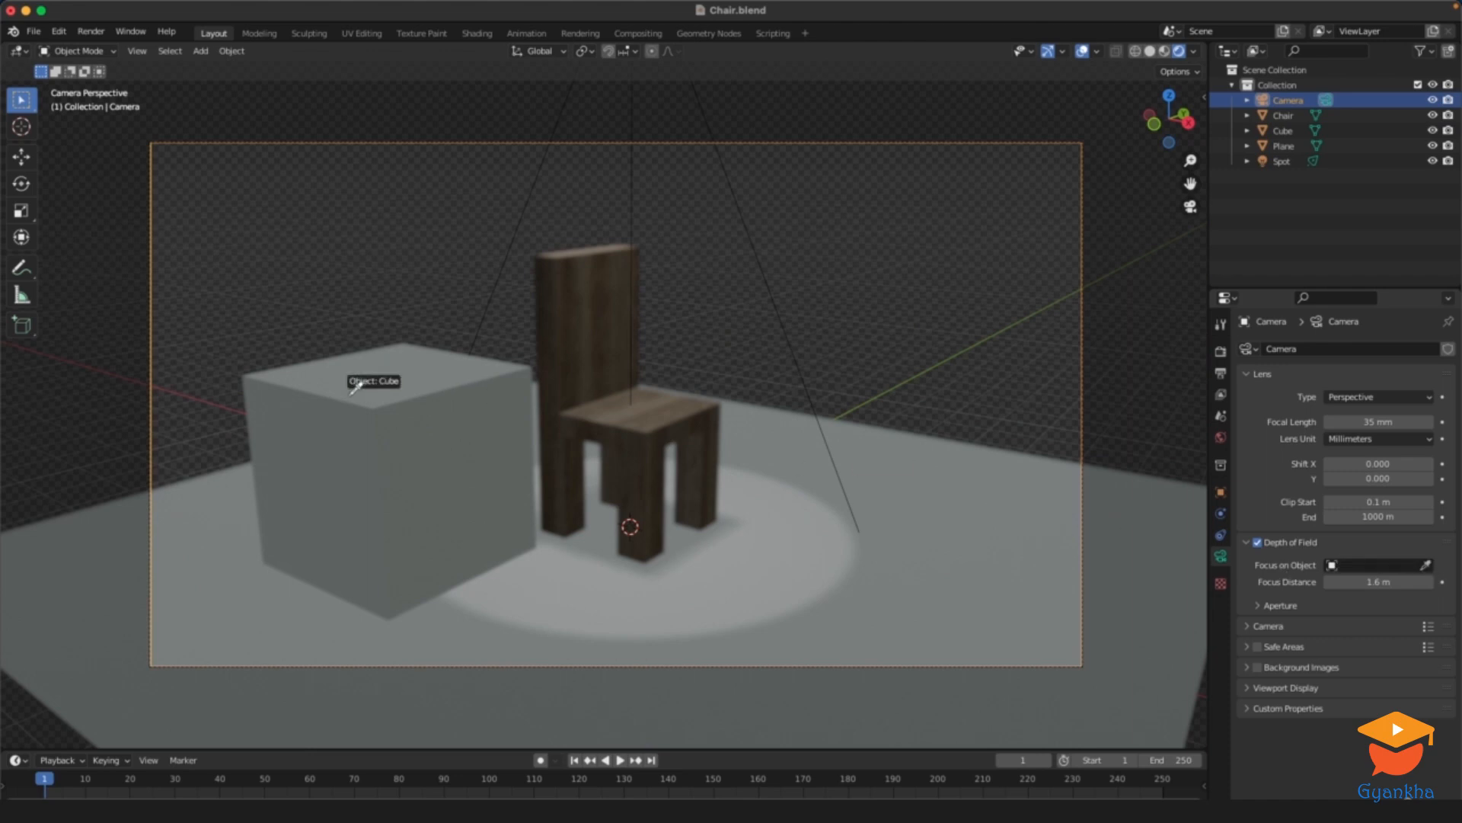
click(373, 448)
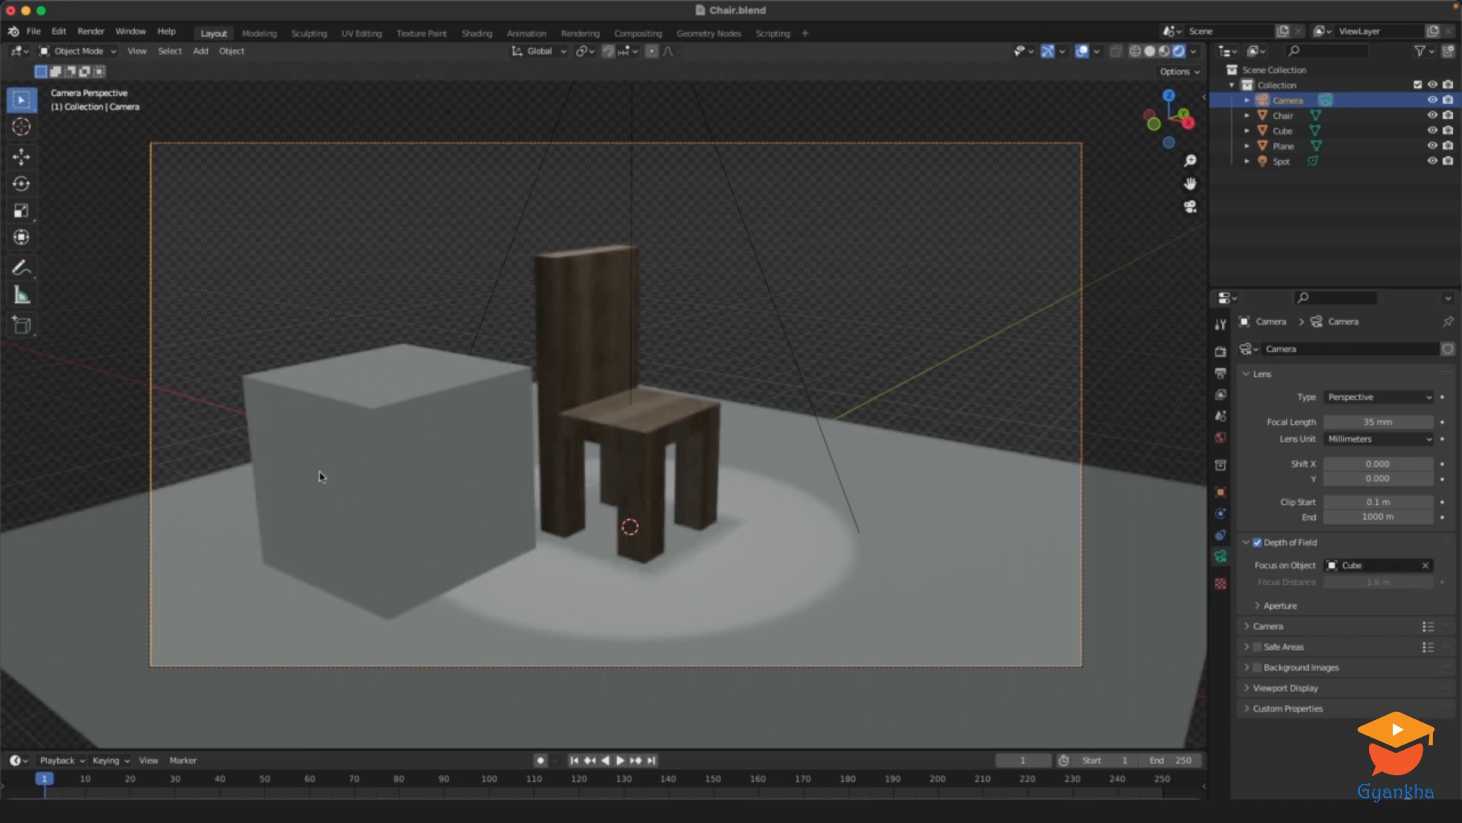
scroll(454, 464, up, 3)
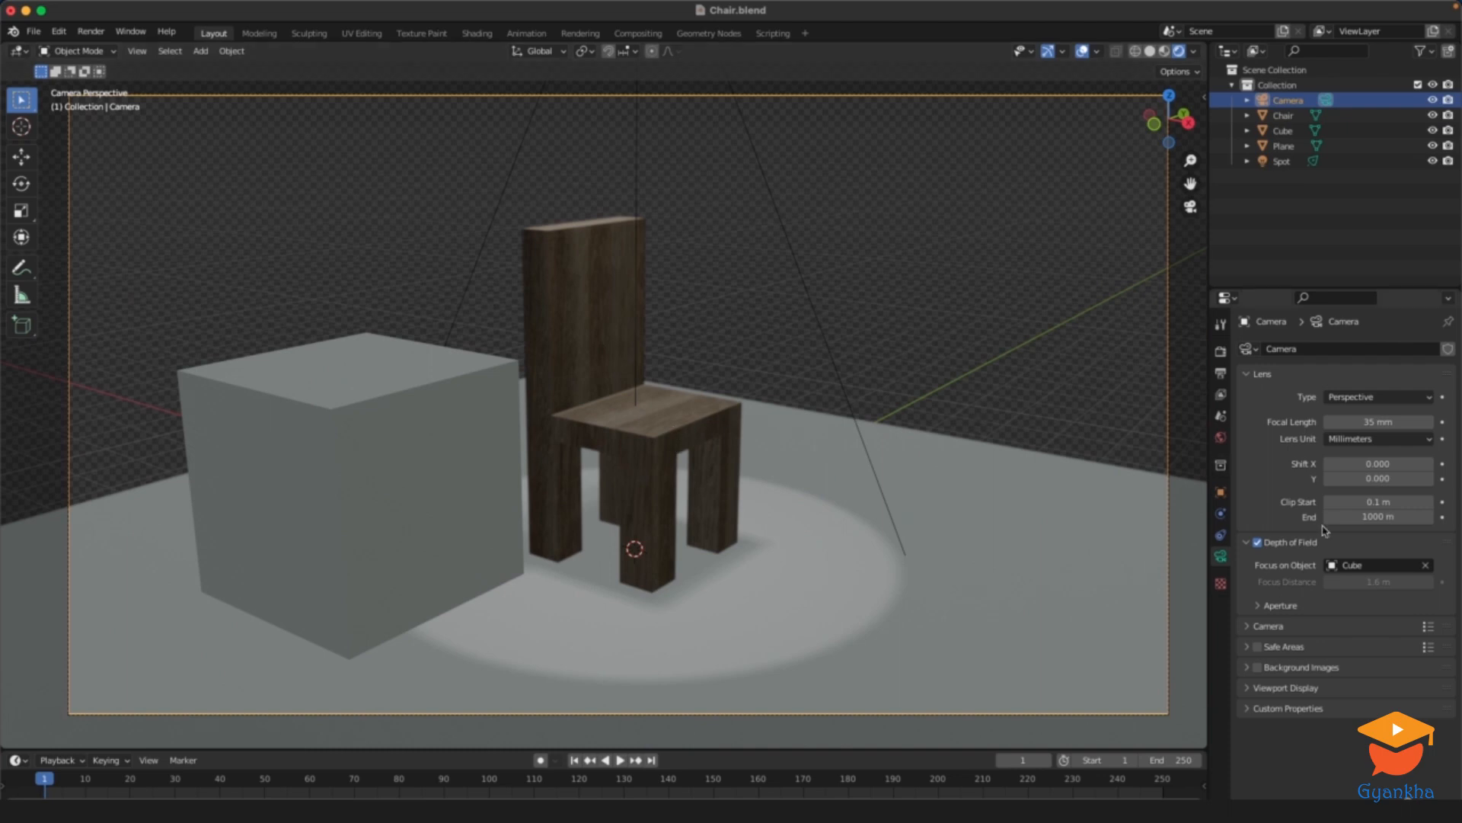
Expand the camera's Aperture settings, lower the F-Stop to 0.2, and raise it in small increments to 0.5
click(1258, 607)
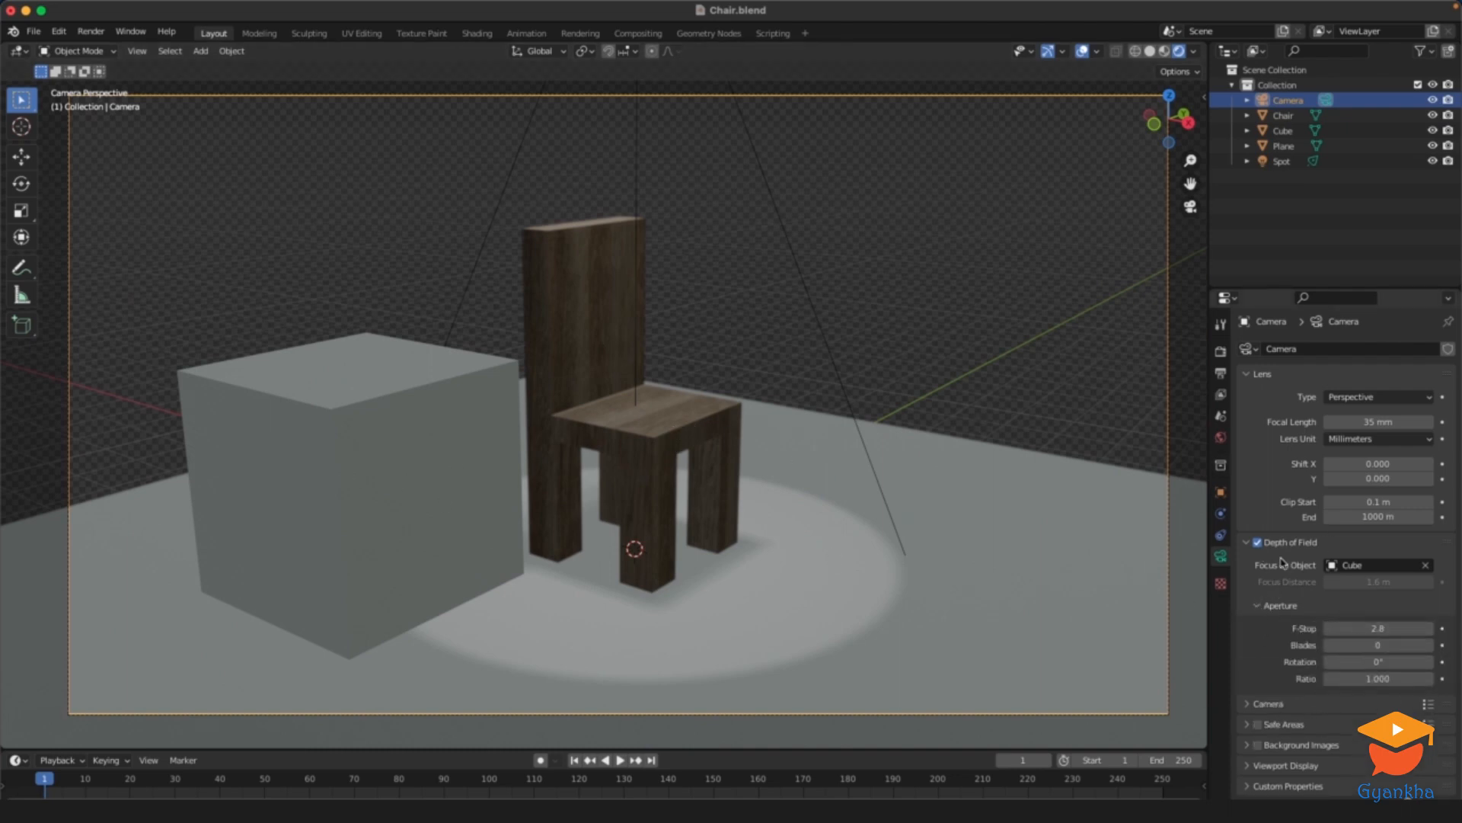
click(1389, 627)
text(.2)
key(Return)
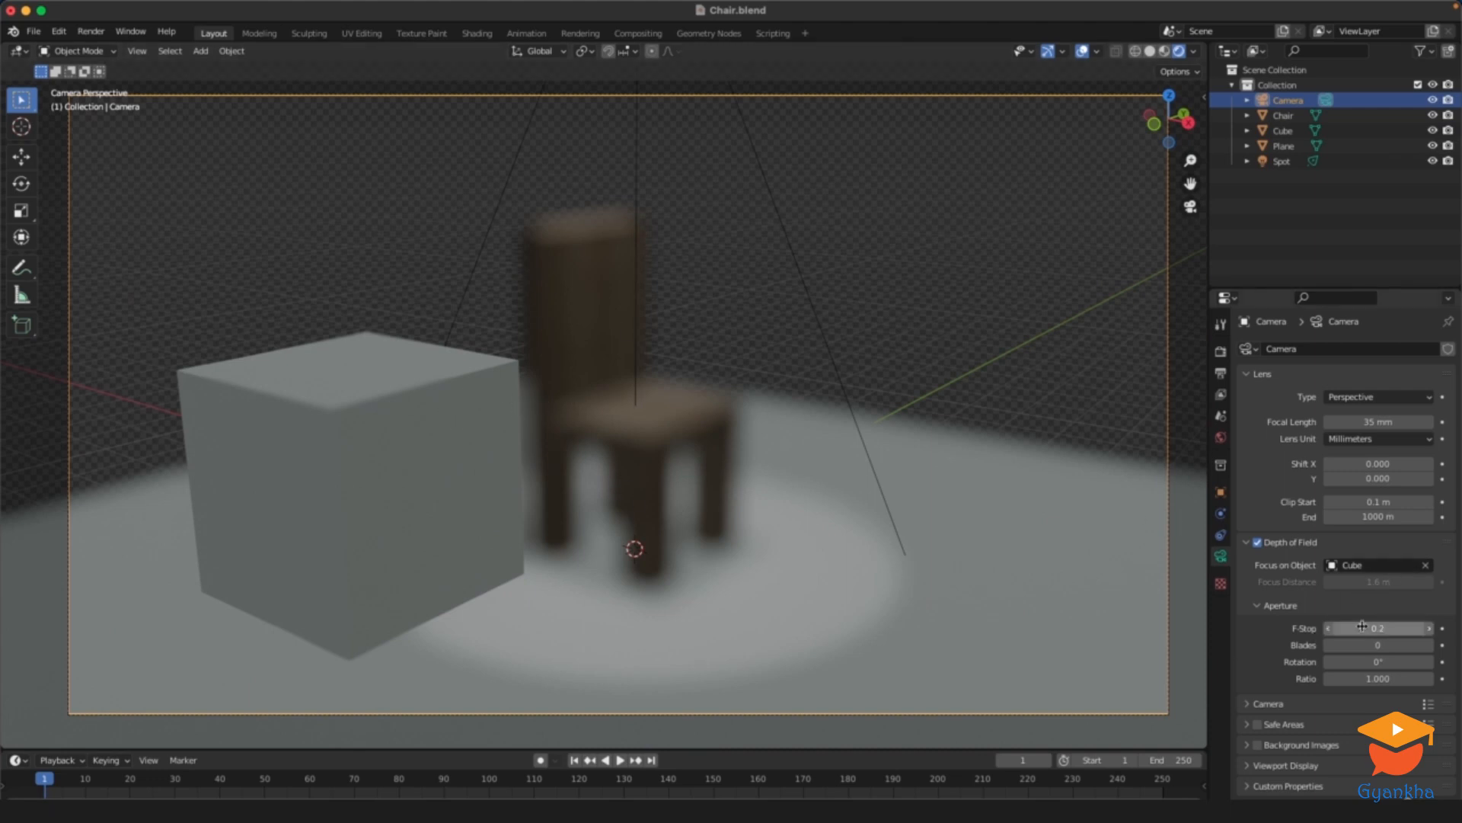
click(1431, 629)
click(1430, 629)
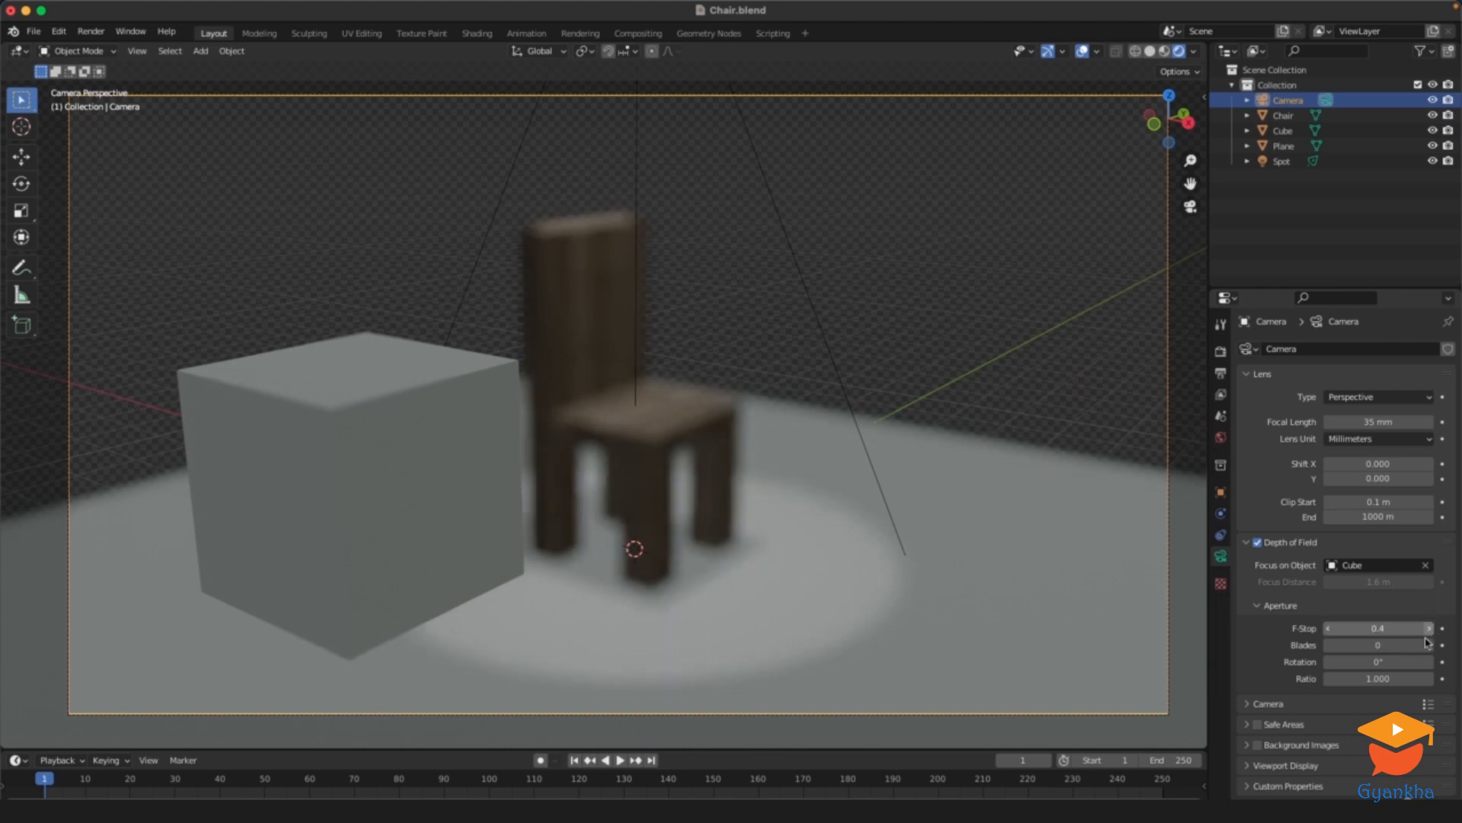
click(1429, 631)
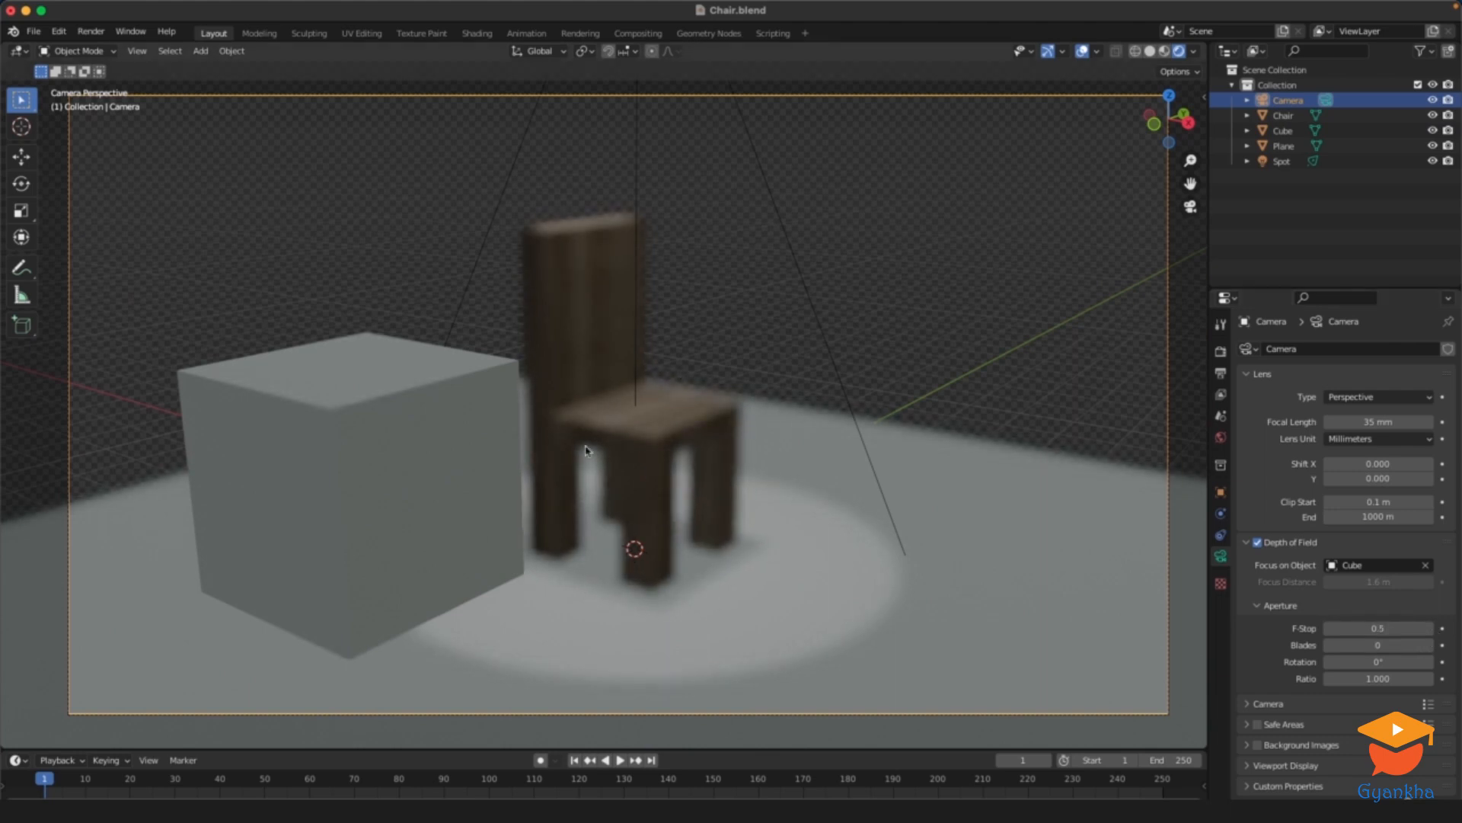
Select the cube briefly, reselect the camera, and turn off its Depth of Field
click(355, 354)
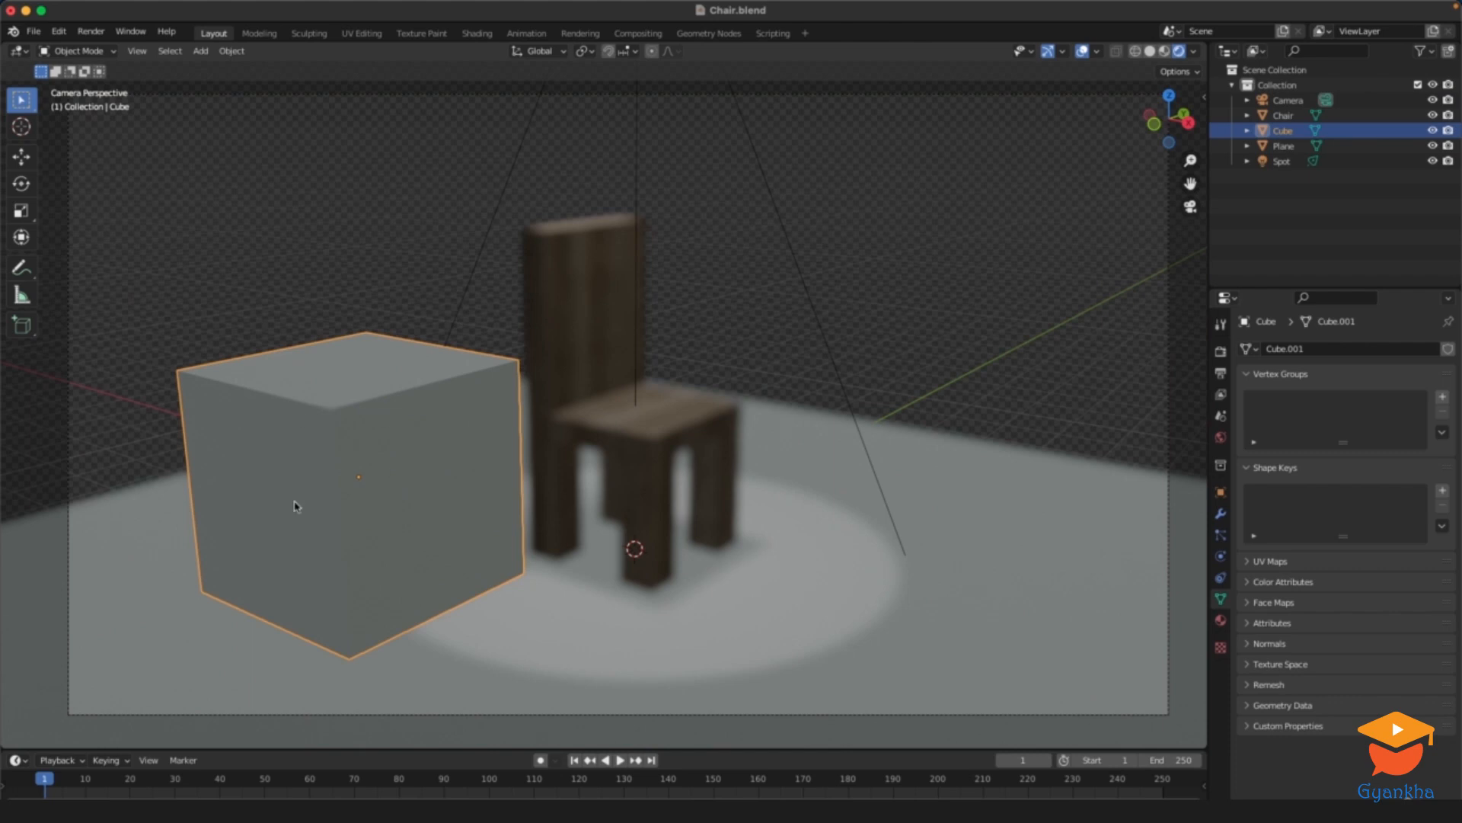
click(470, 305)
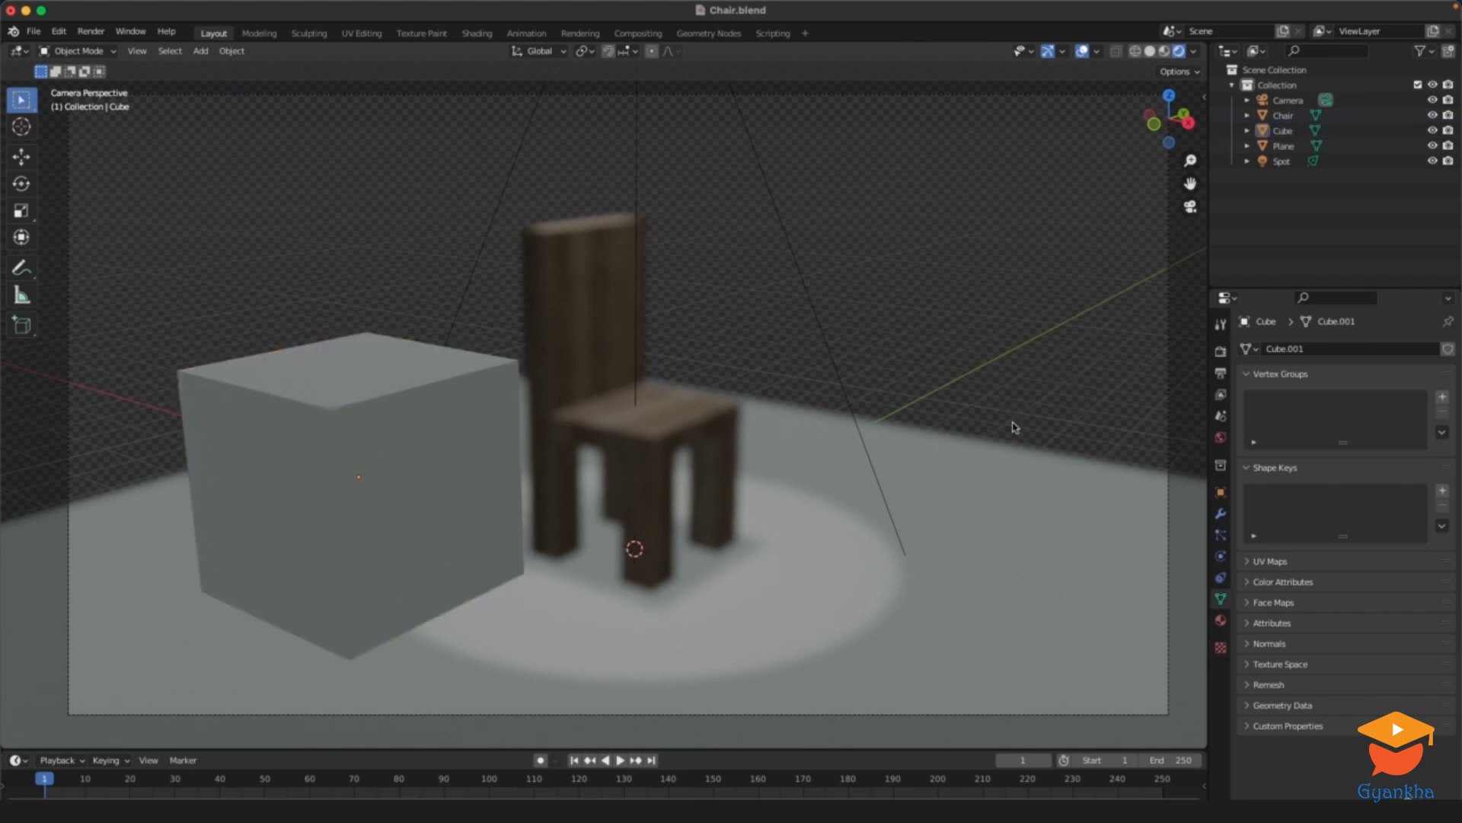
click(1179, 435)
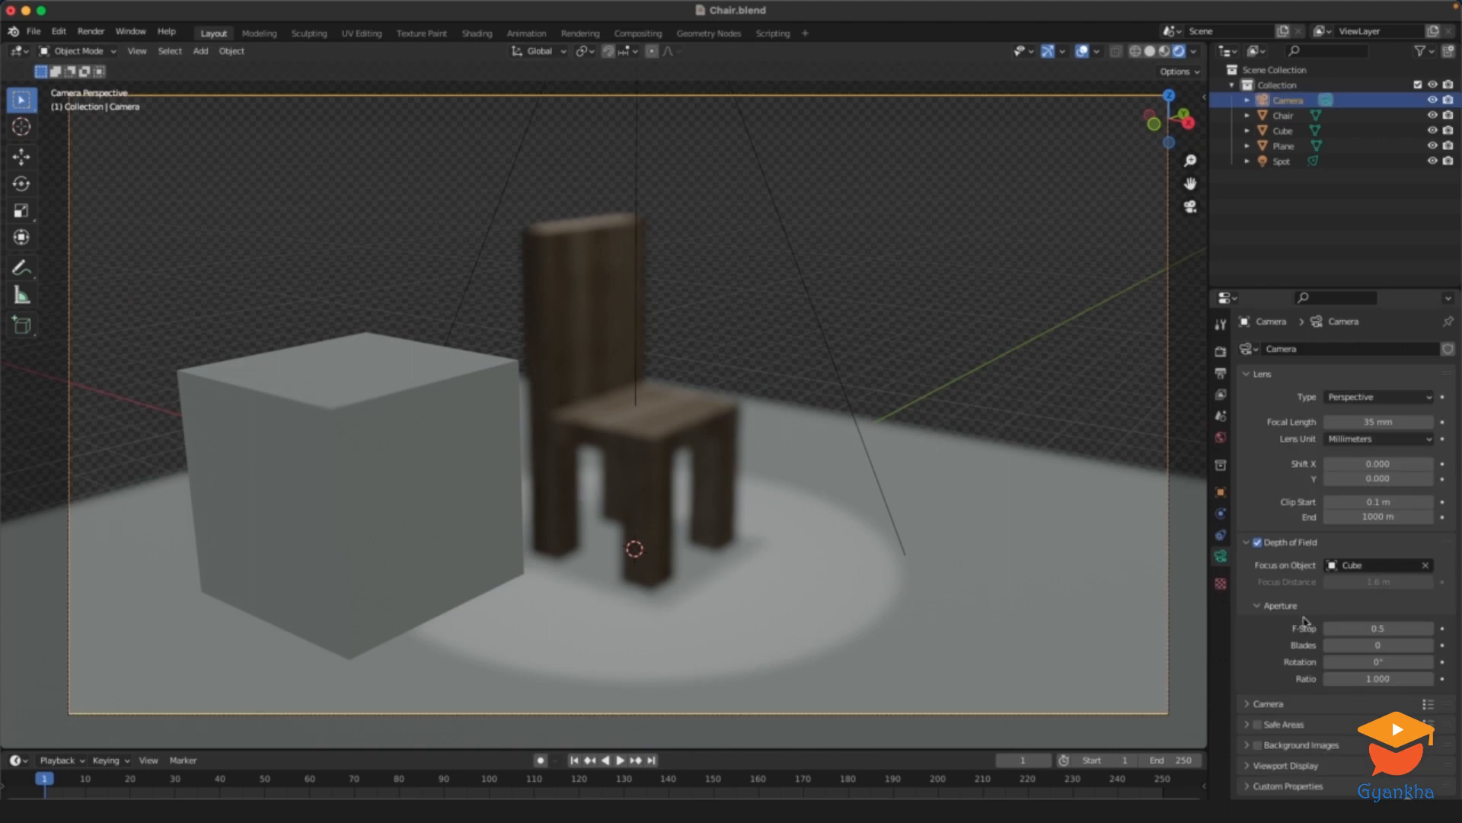
click(1258, 542)
Delete the cube from the scene and select the camera again
click(367, 398)
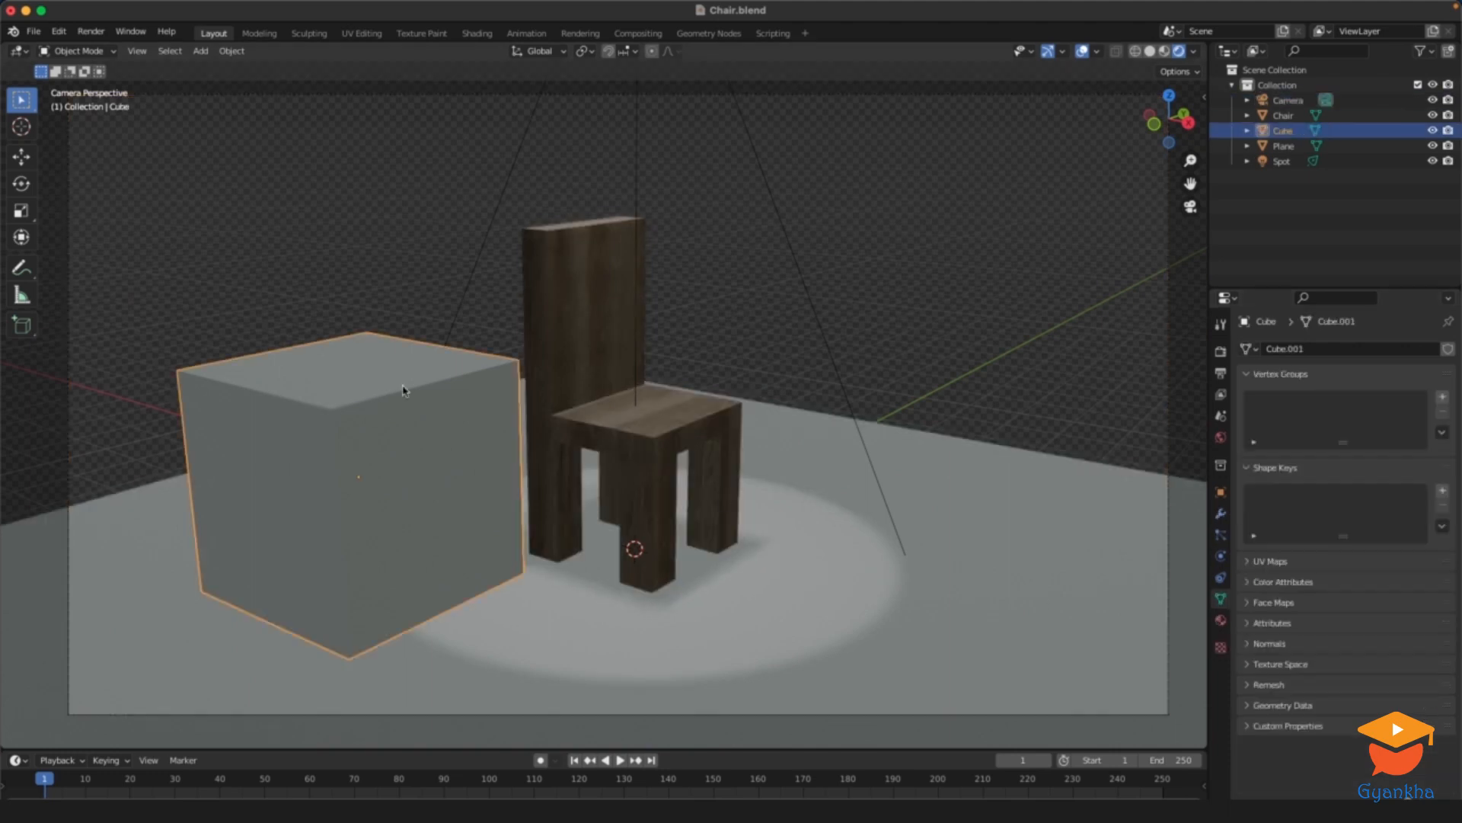
key(x)
click(399, 385)
scroll(1093, 305, down, 2)
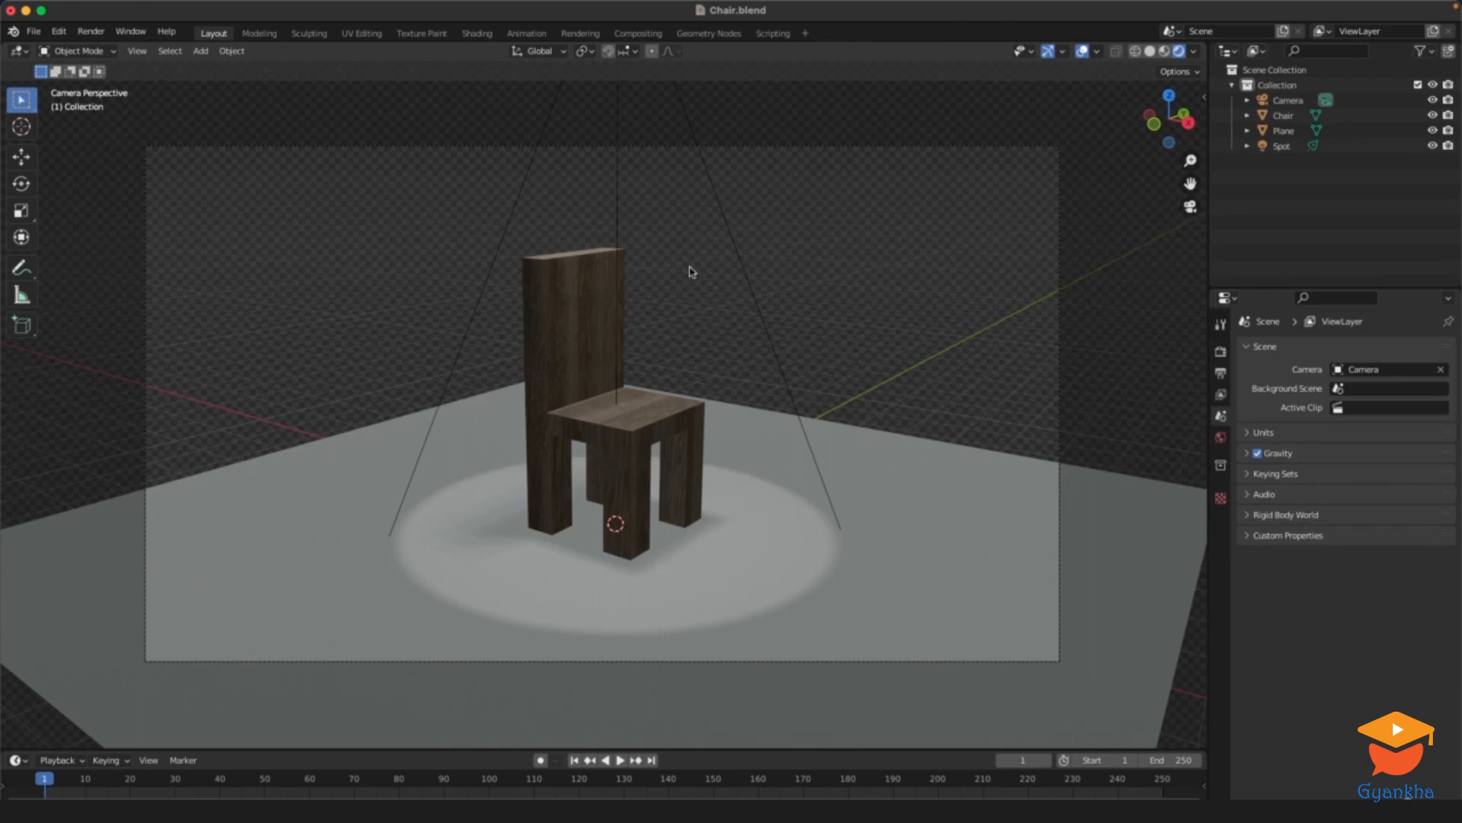
click(868, 162)
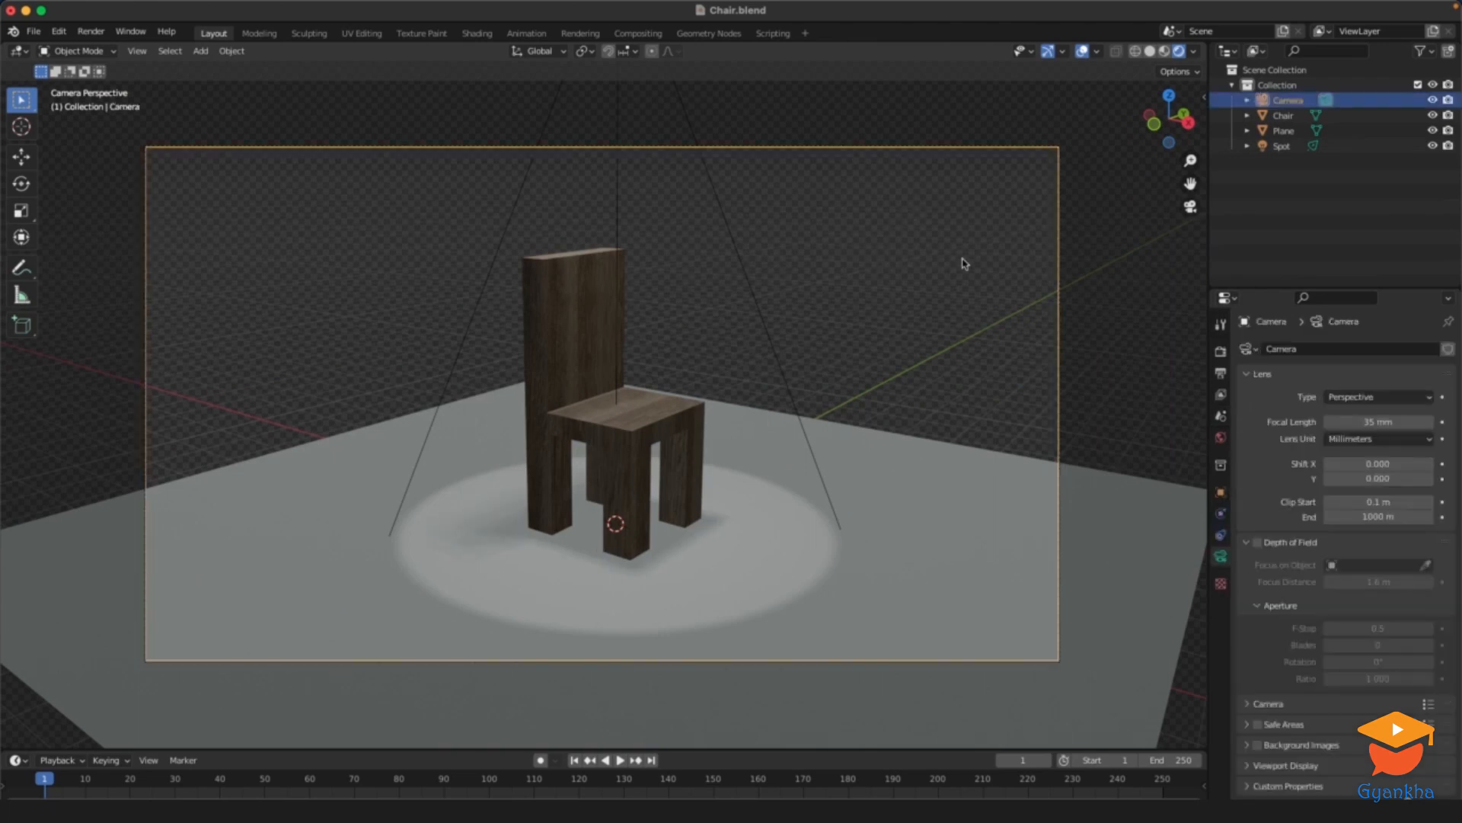